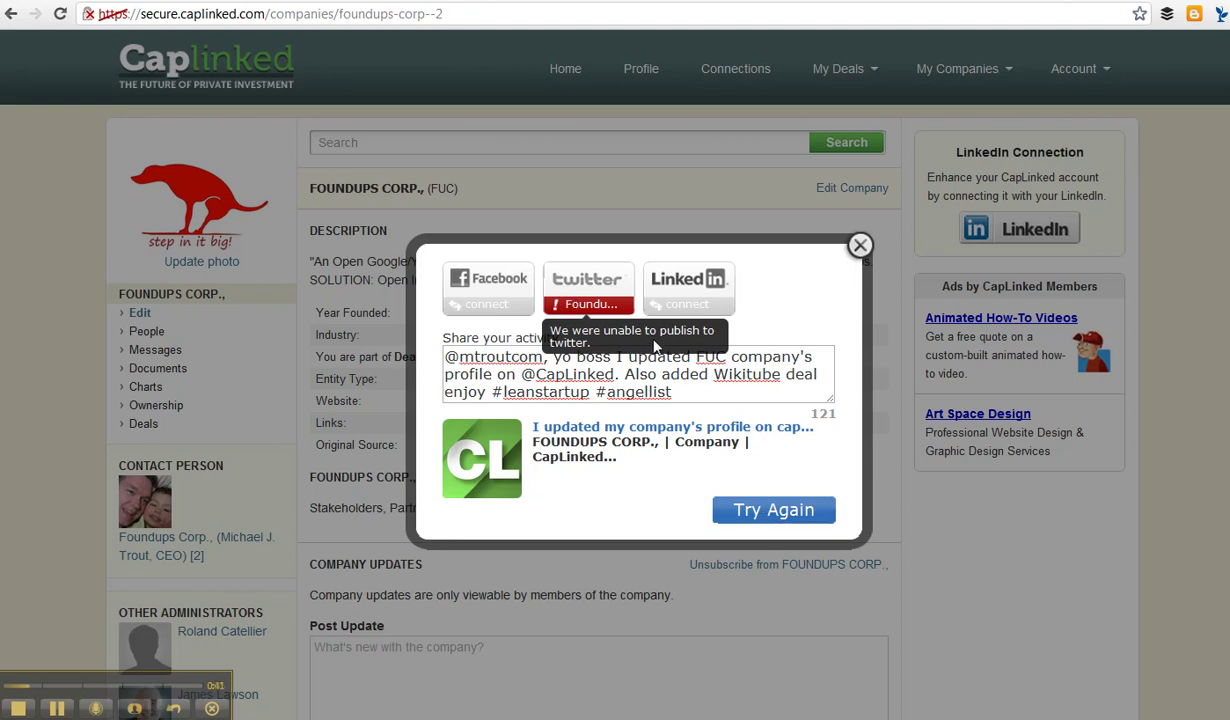
Open the linked Foundups Corp. Twitter profile from the share dialog's Twitter badge.
click(632, 290)
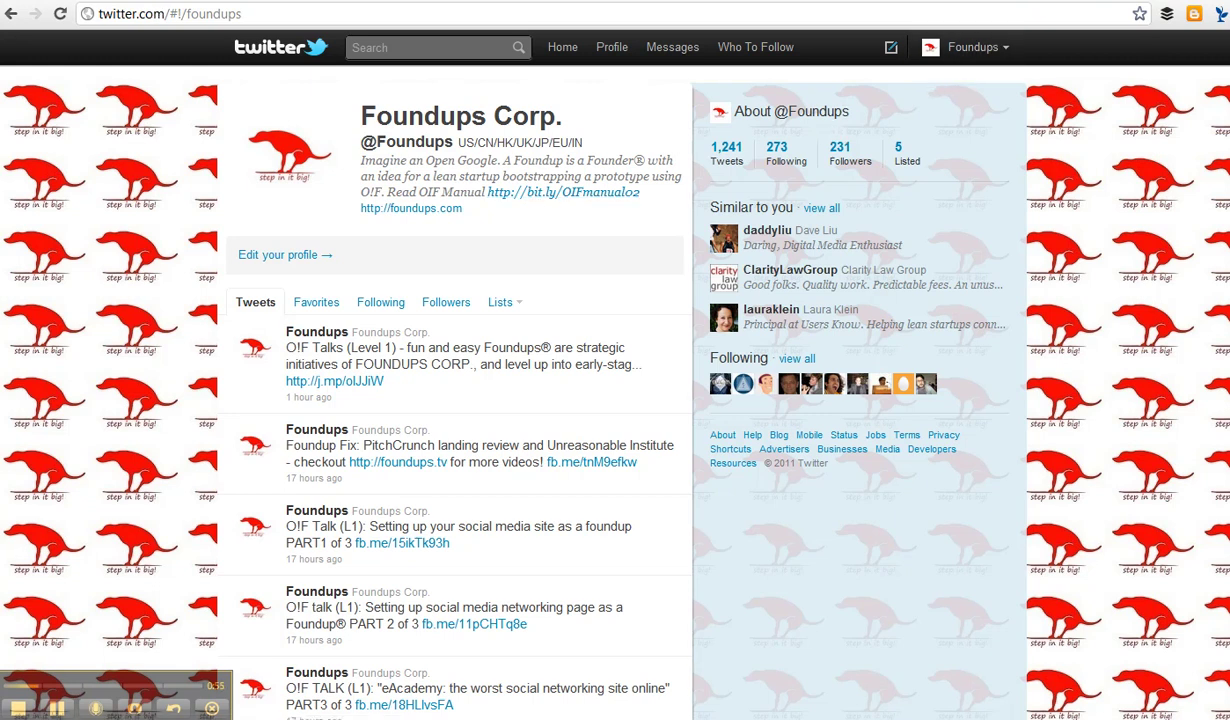
Return to the CapLinked share dialog and retry publishing the profile update to Twitter.
click(156, 2)
click(756, 510)
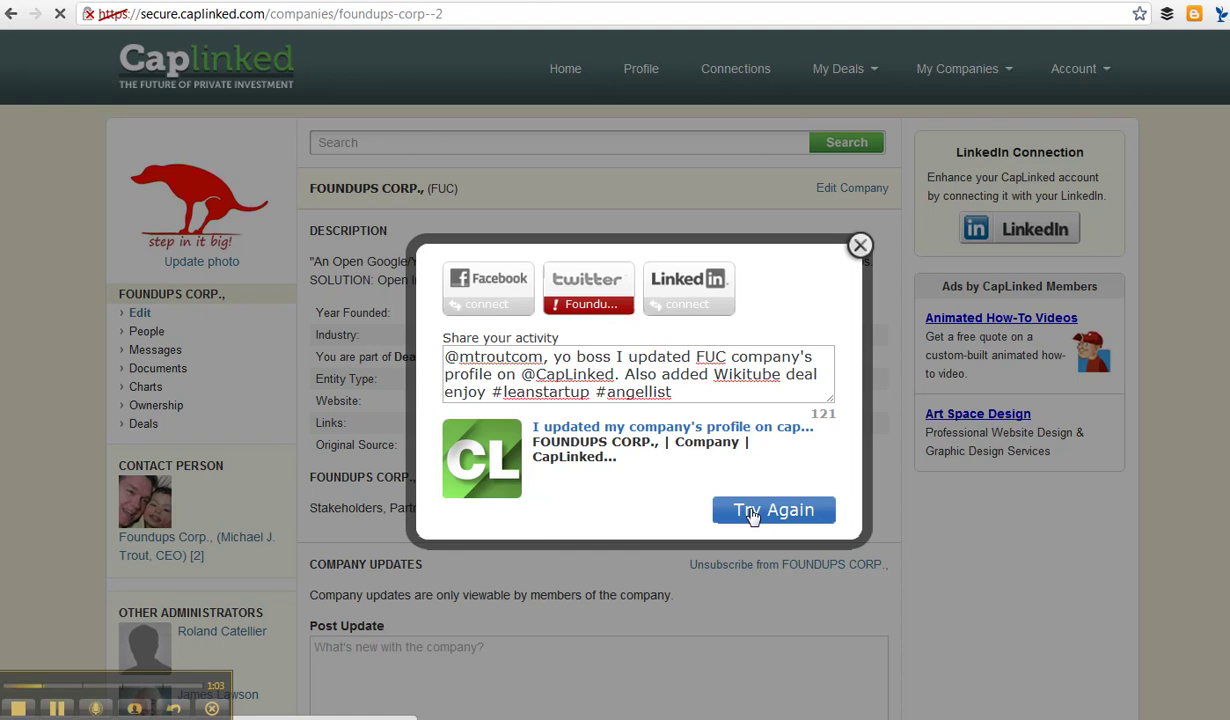
mouse_move(612, 298)
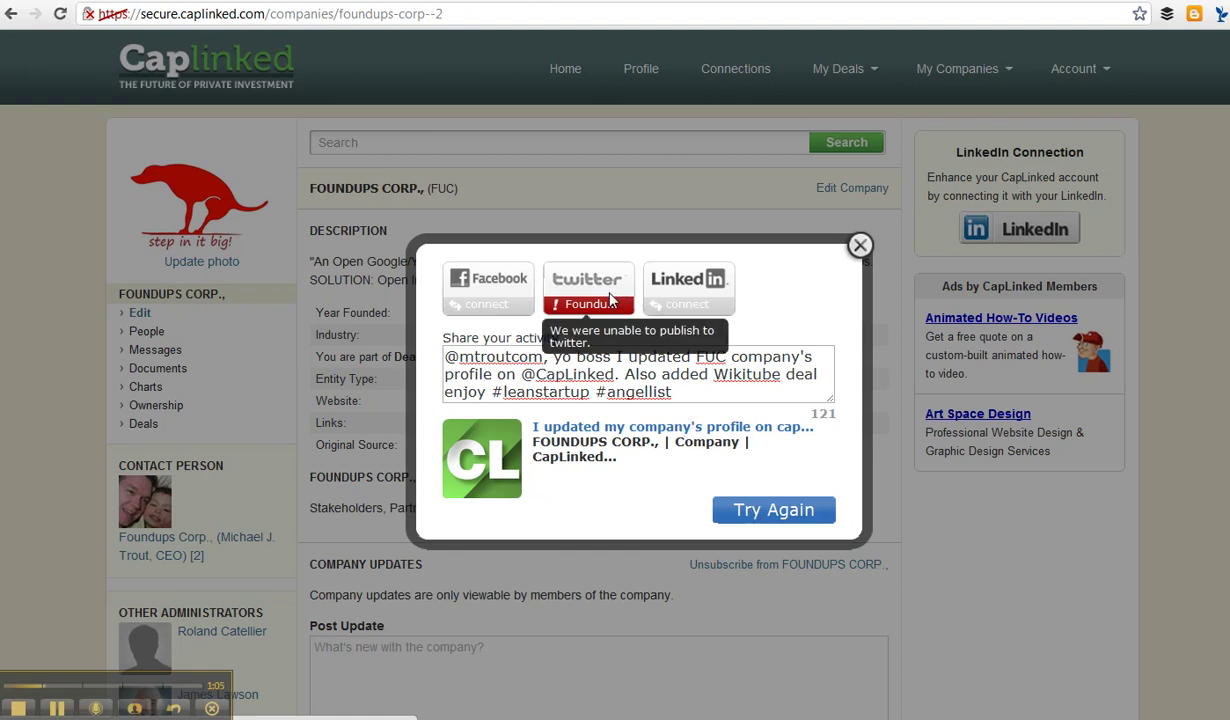
click(617, 382)
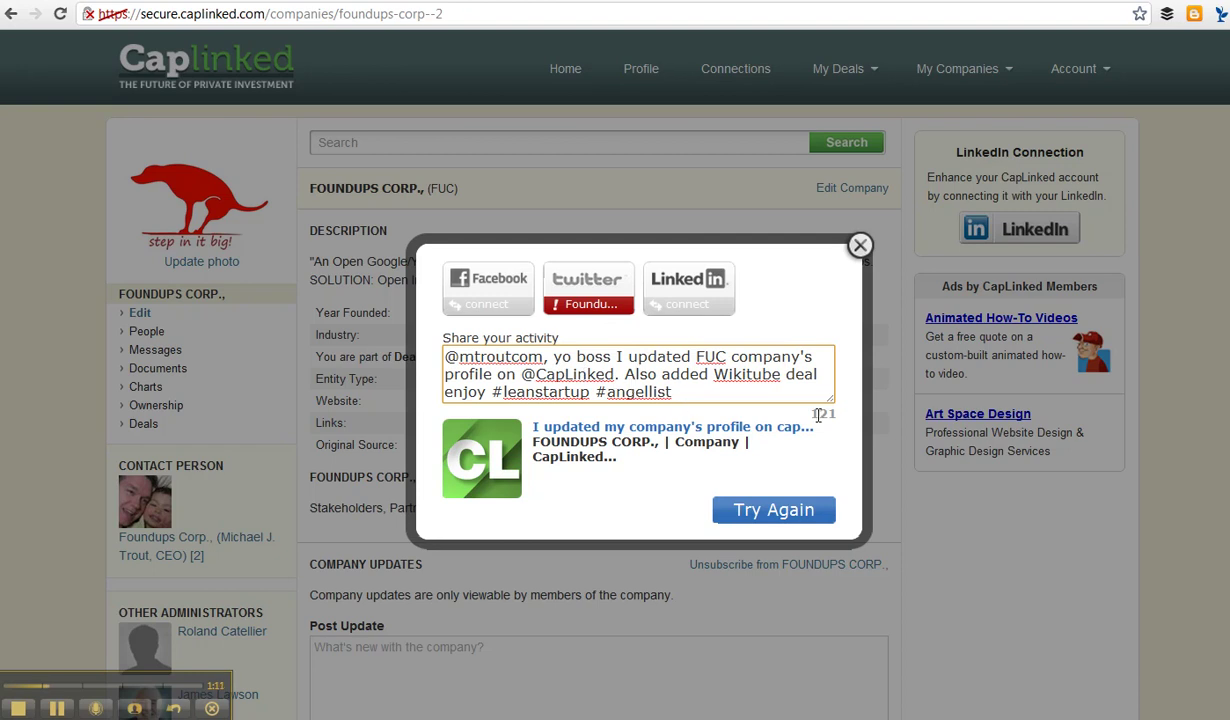
click(780, 512)
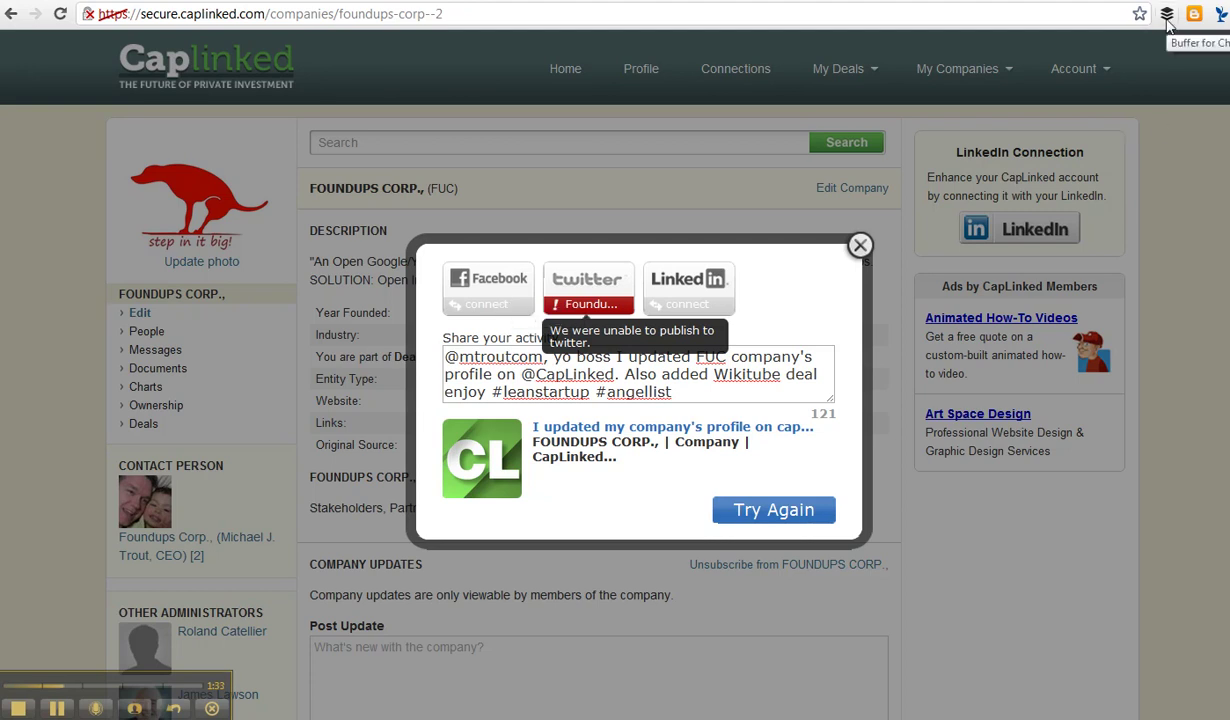
Select the CapLinked share message text to reuse in Buffer.
click(1167, 24)
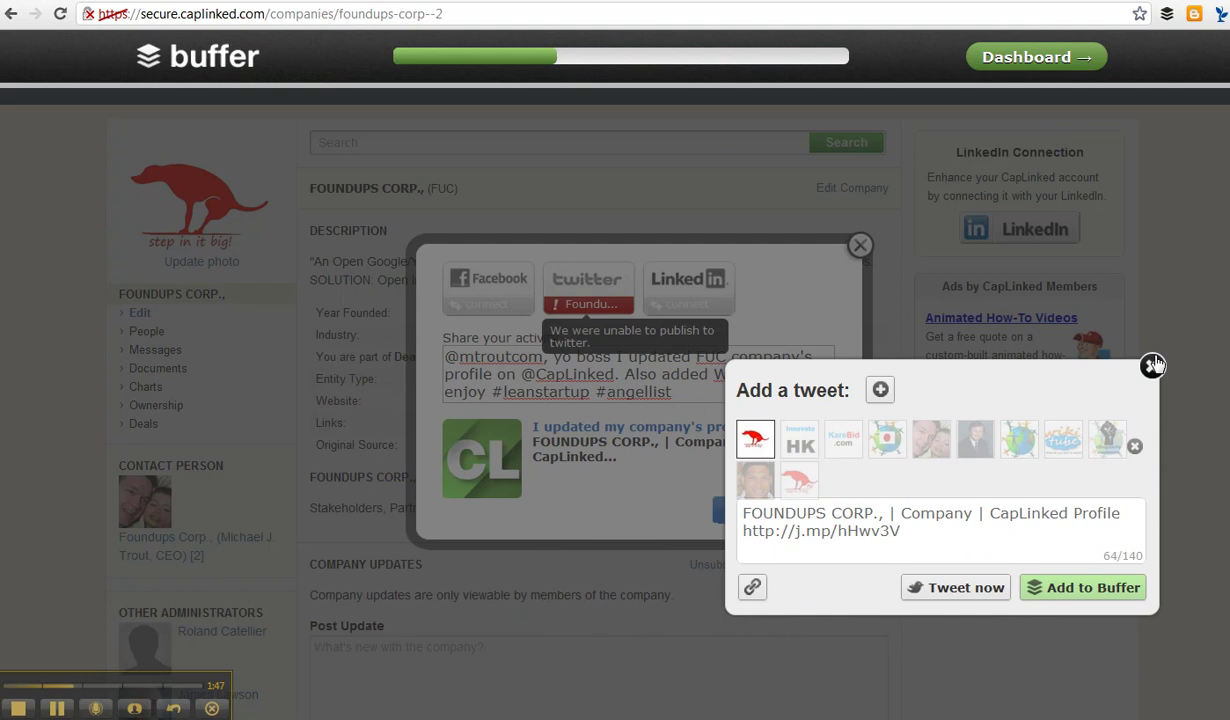
click(1153, 366)
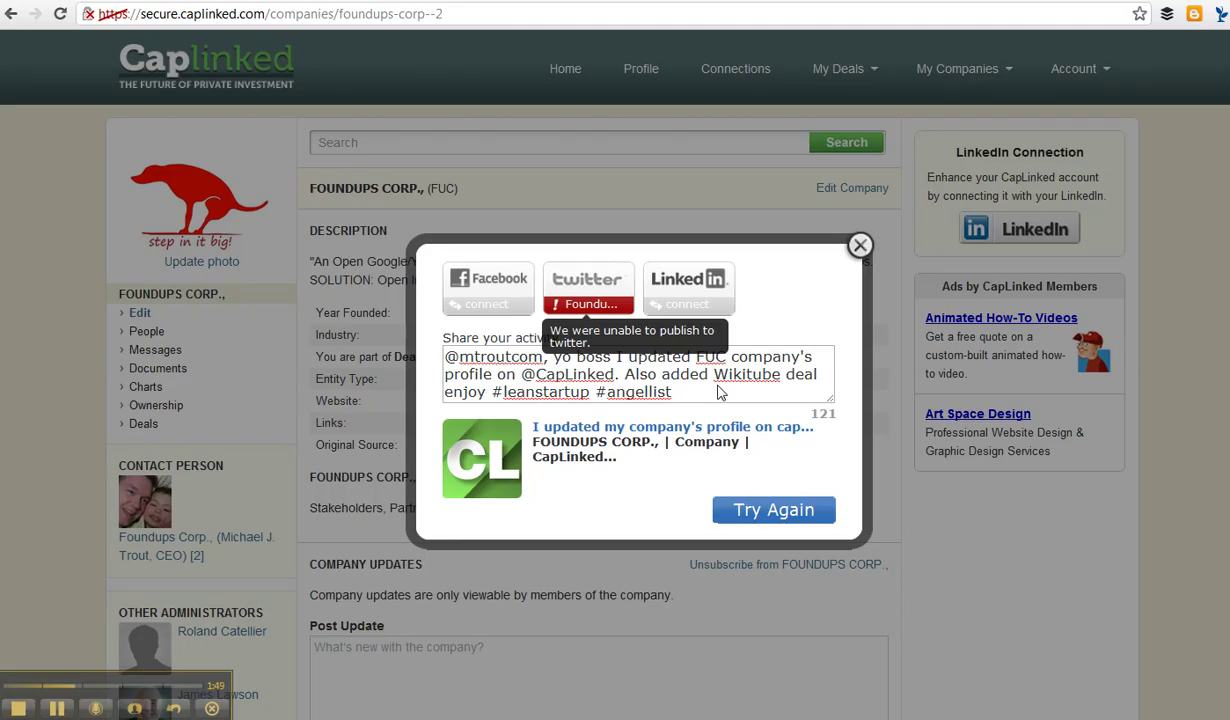
drag(671, 392, 425, 352)
key(ctrl+c)
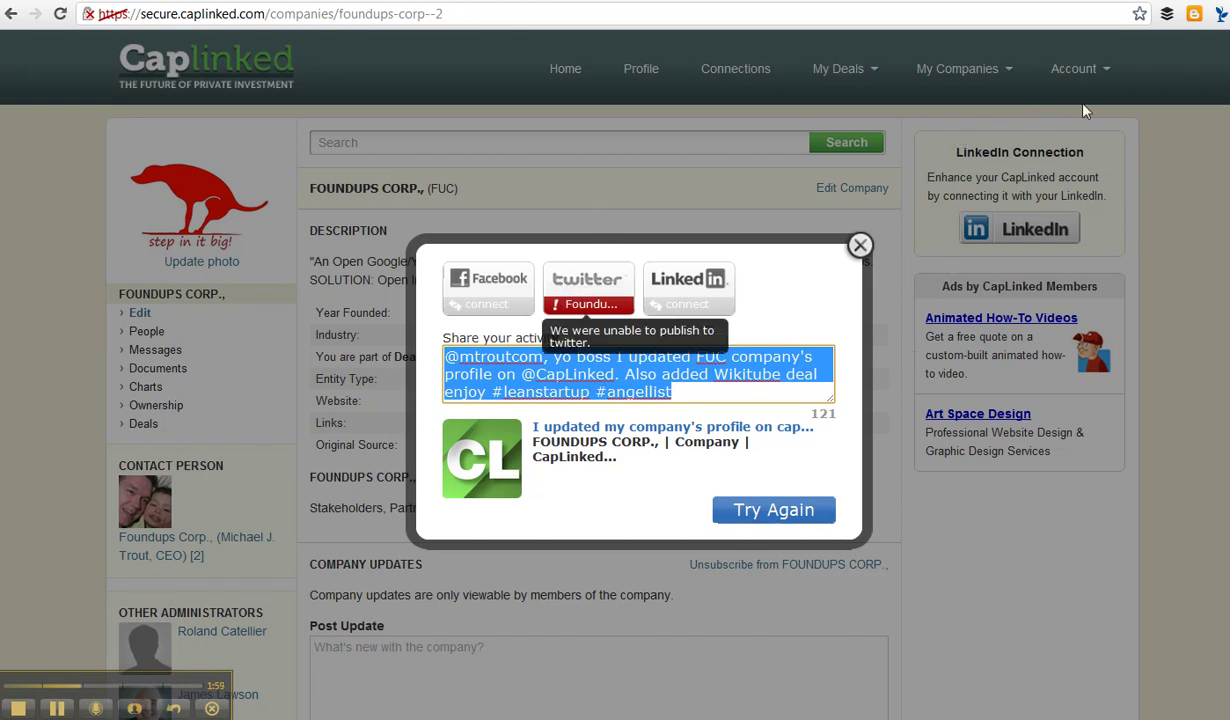
Replace Buffer's default tweet with the share message and add it to the Foundups Corp. queue.
click(1166, 14)
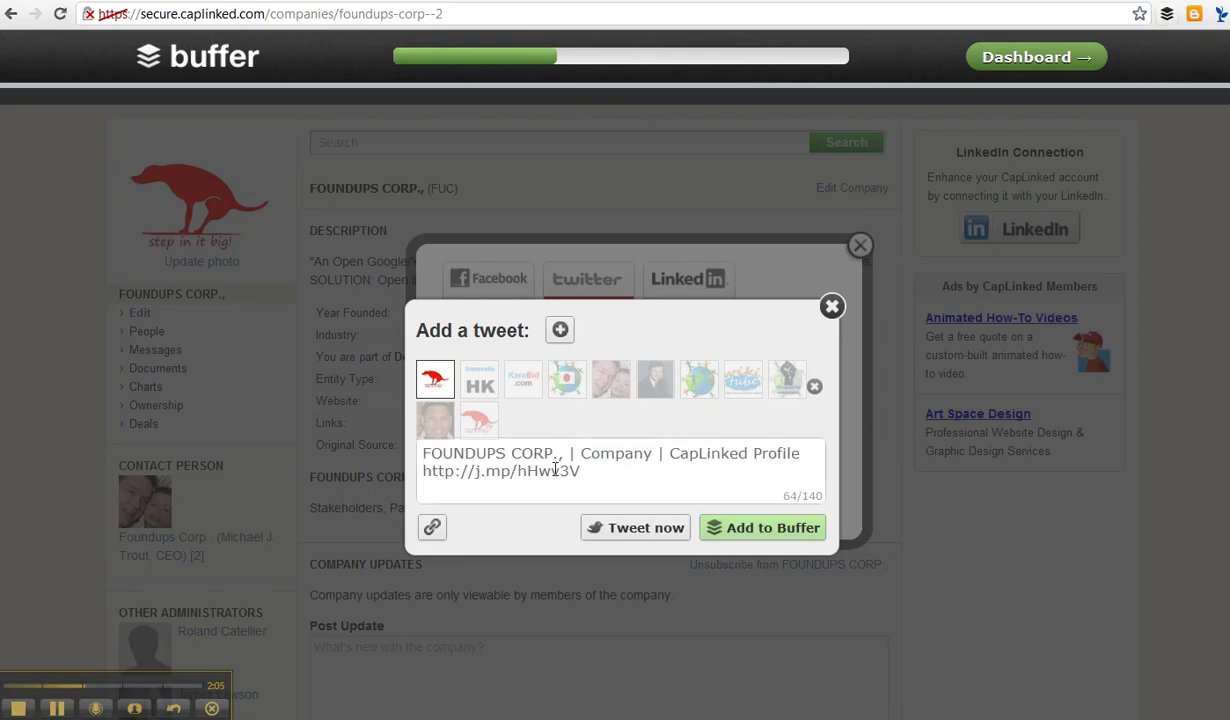
key(ctrl+a)
key(ctrl+v)
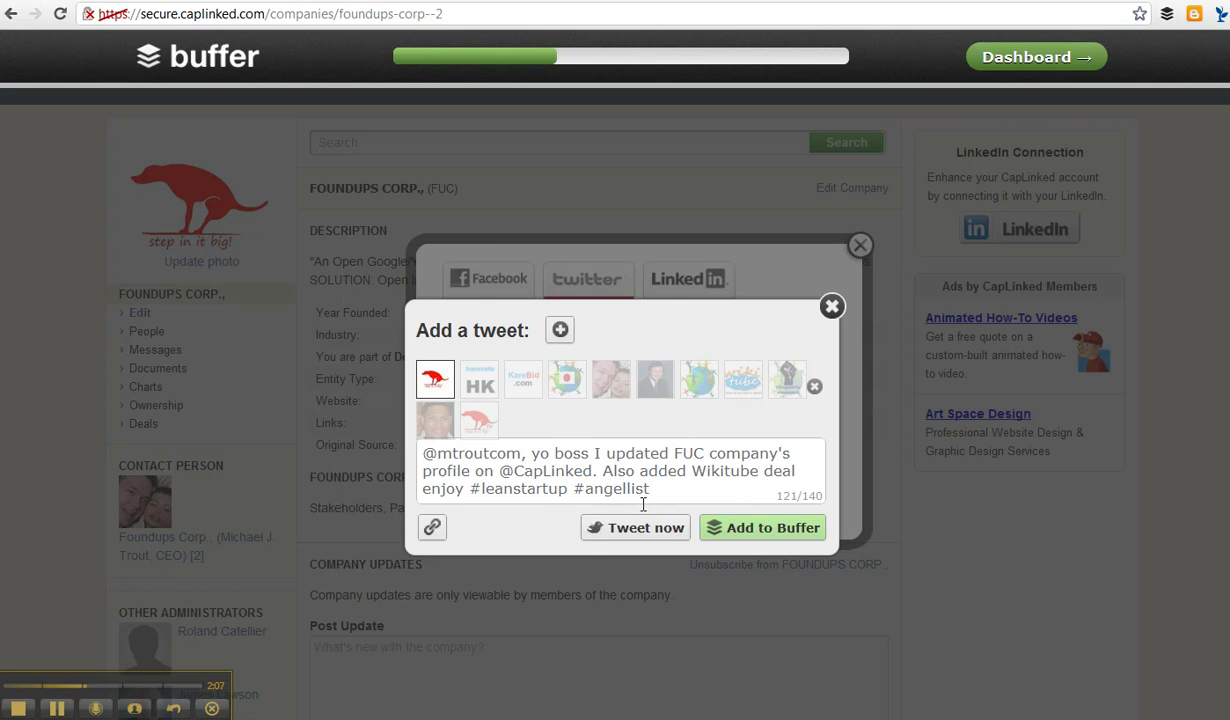
click(606, 390)
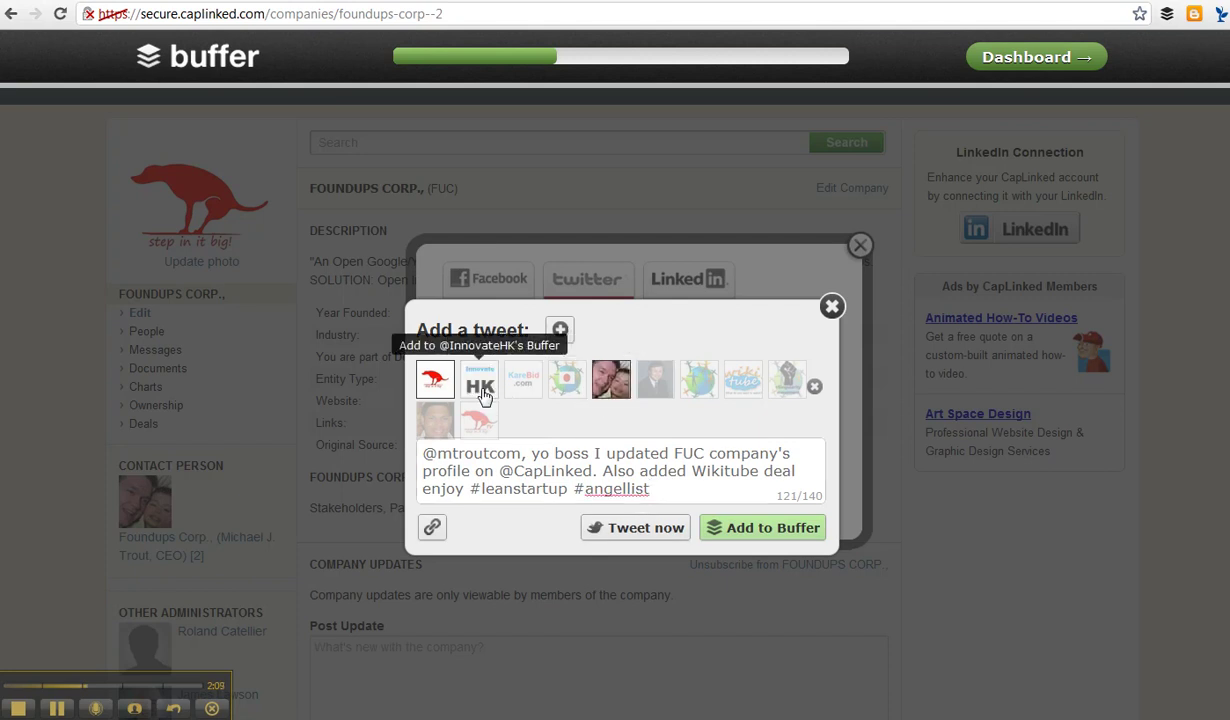
click(603, 392)
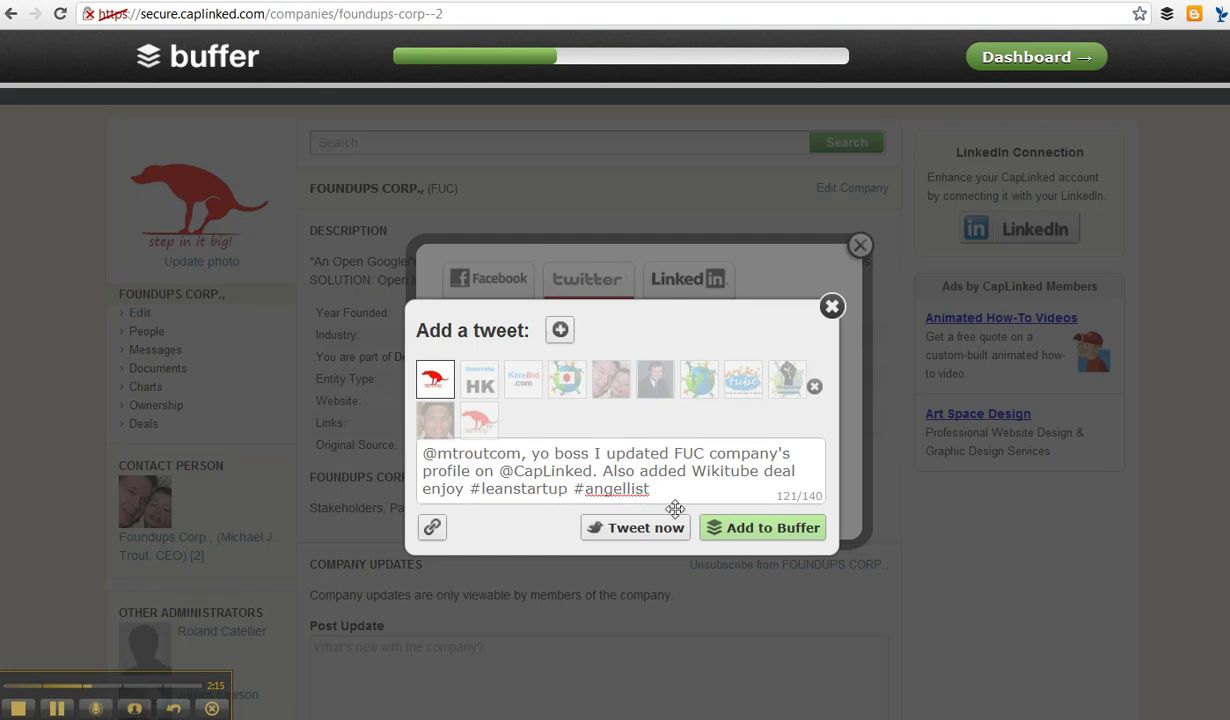
click(647, 480)
drag(650, 488, 433, 425)
key(ctrl+c)
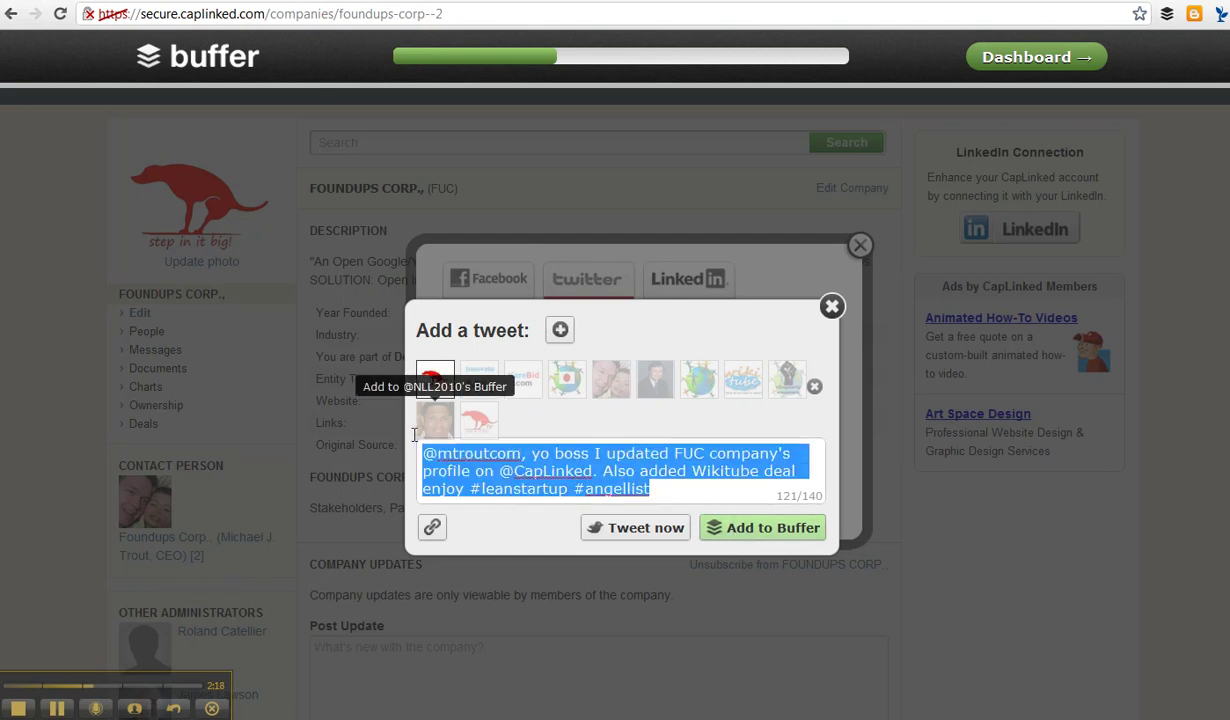
click(780, 528)
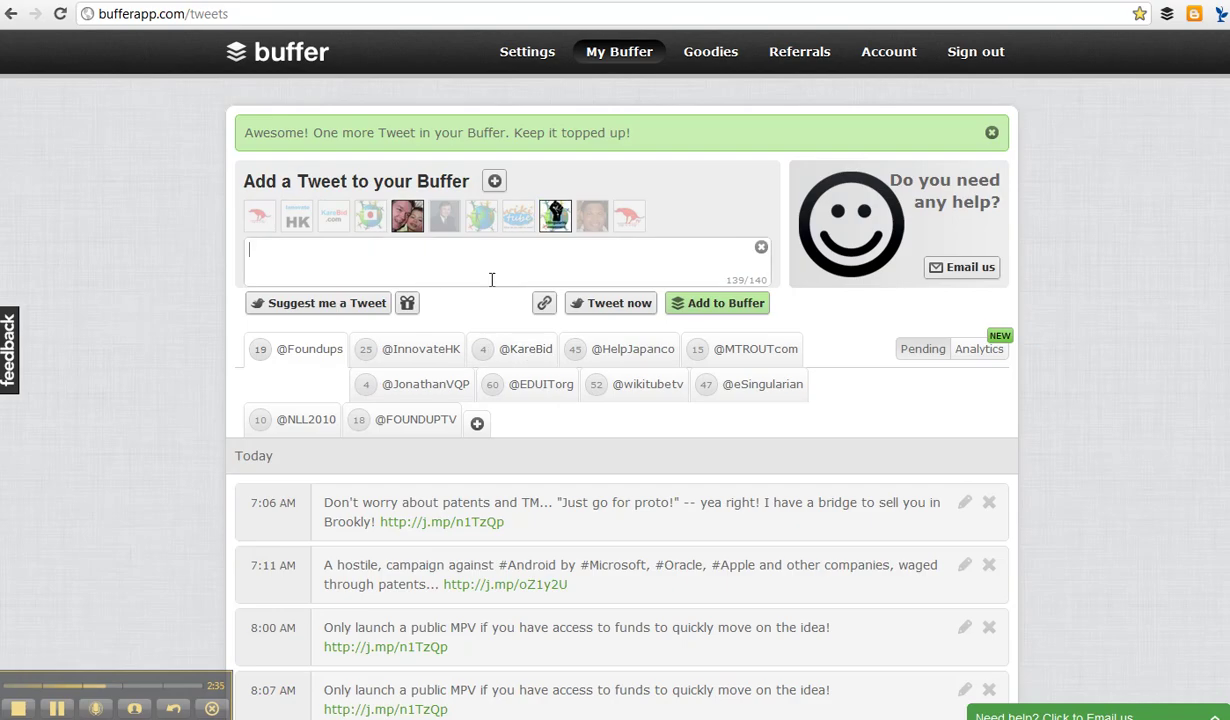
Paste the share message as an RT tweet, include all linked accounts, and queue it in Buffer.
key(ctrl+v)
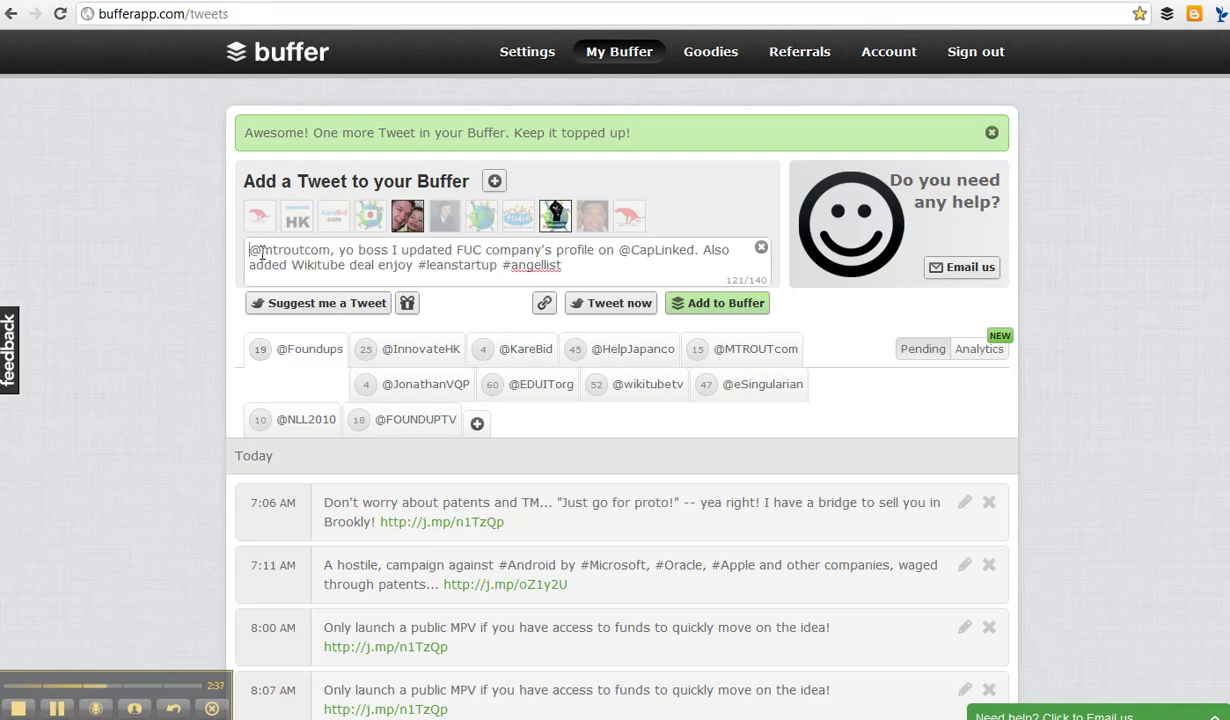
text(RT)
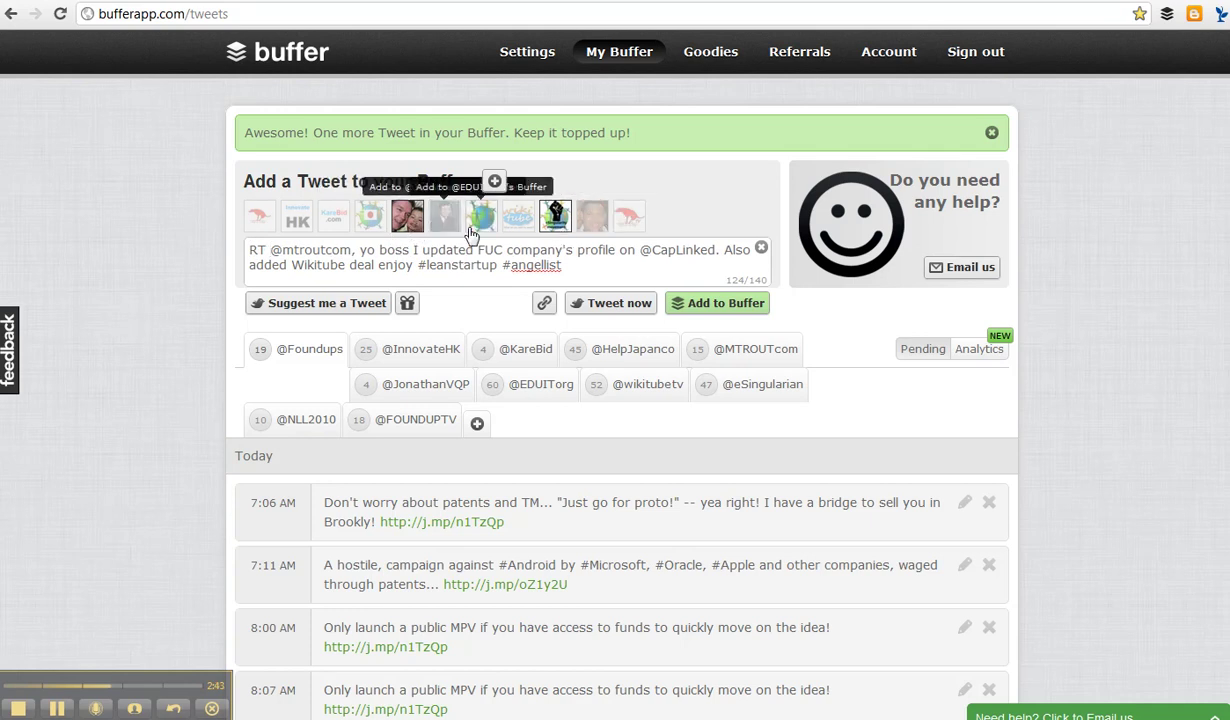
click(334, 216)
click(297, 216)
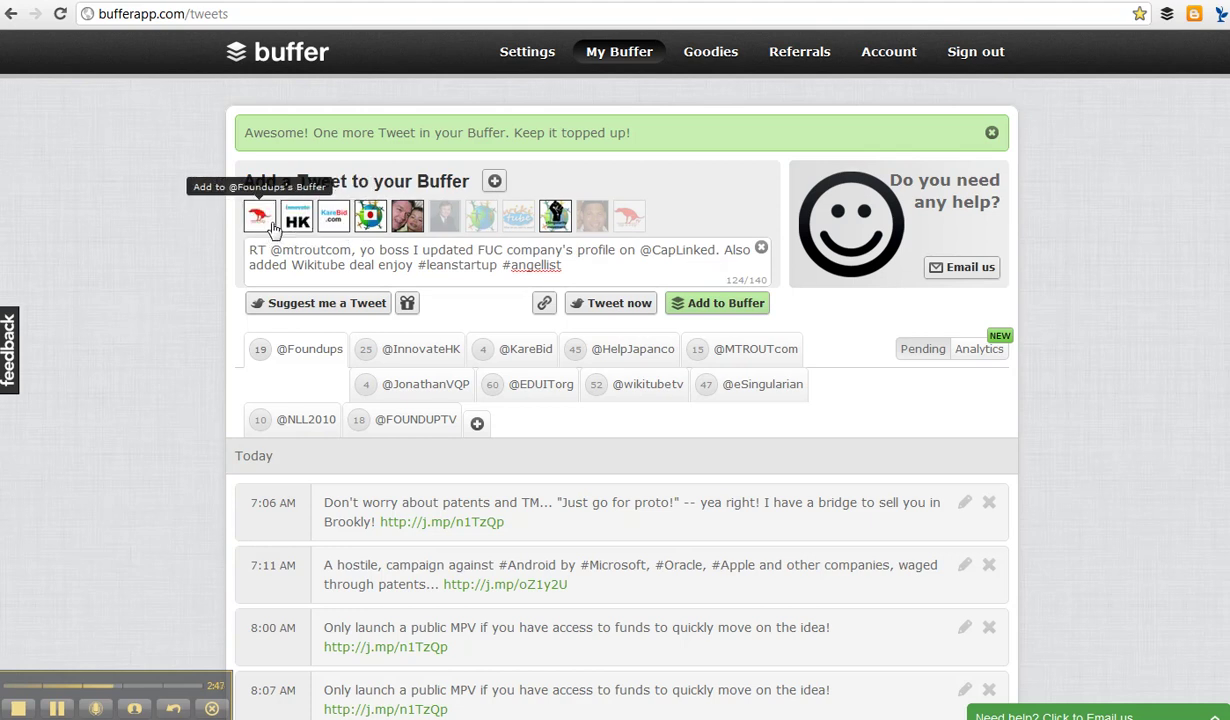
click(481, 222)
click(518, 222)
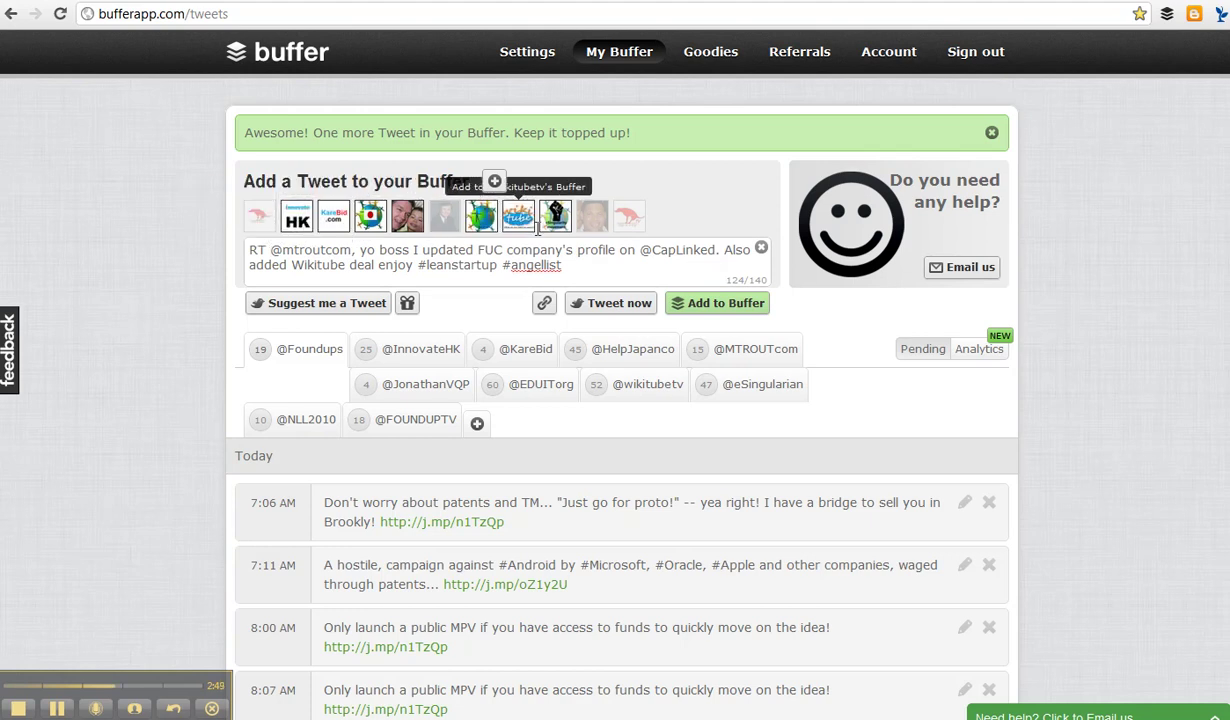
click(592, 220)
click(629, 216)
click(445, 218)
click(445, 218)
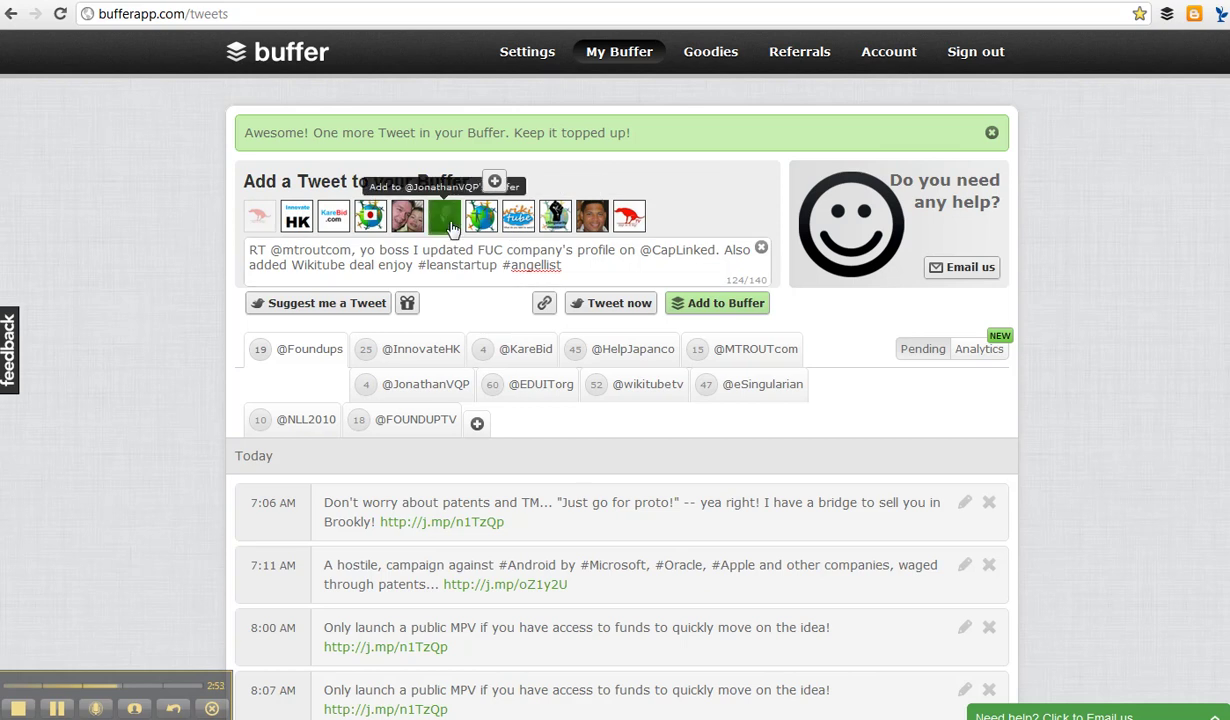
click(723, 307)
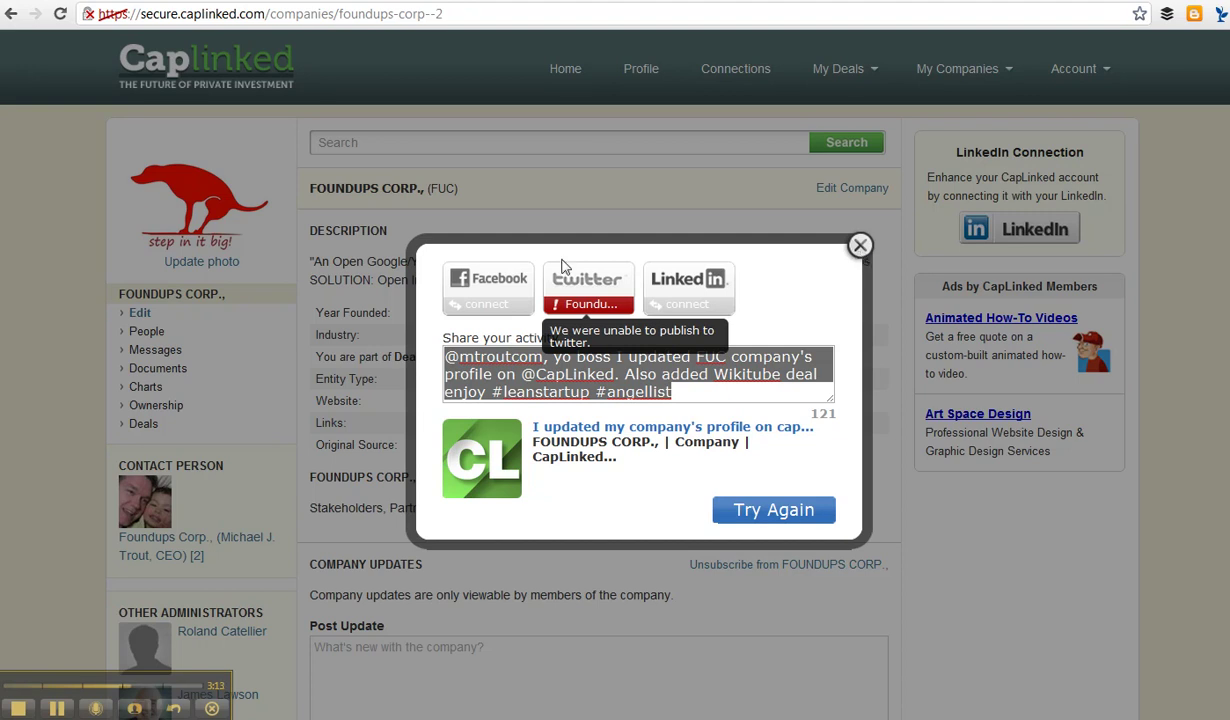
Reselect the share message, close the failed share dialog, and open Edit Company for FOUNDUPS CORP.
click(519, 303)
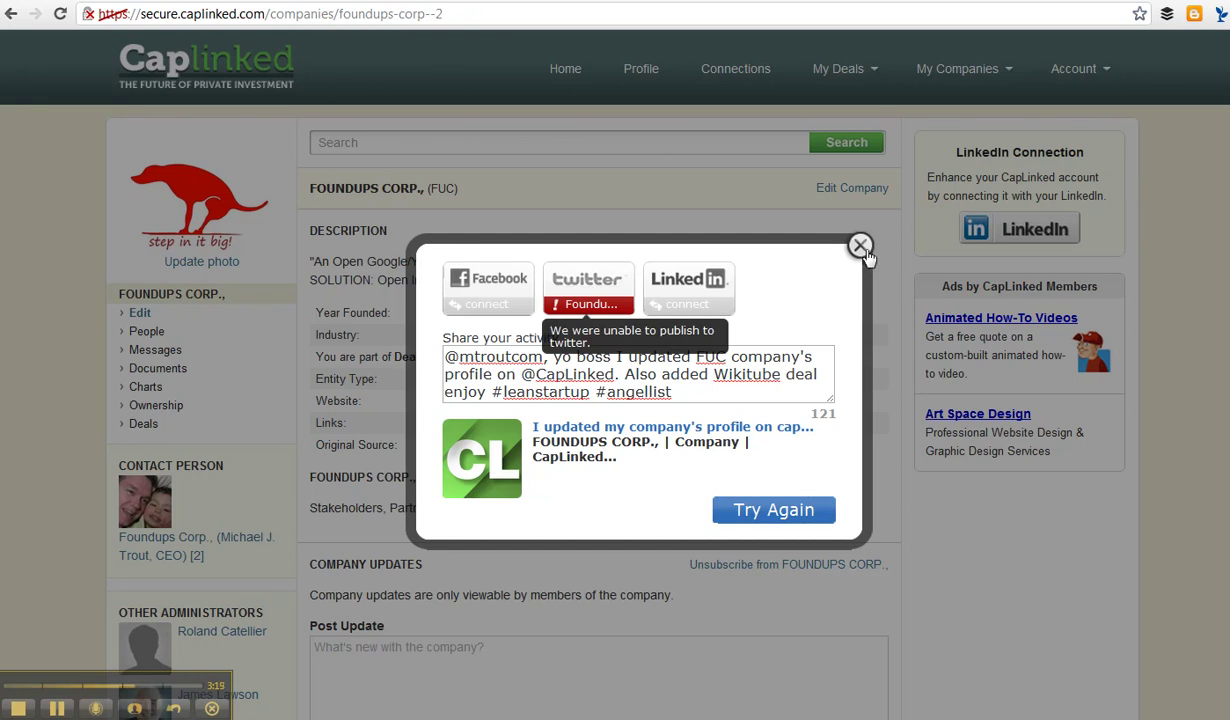
drag(655, 392, 420, 337)
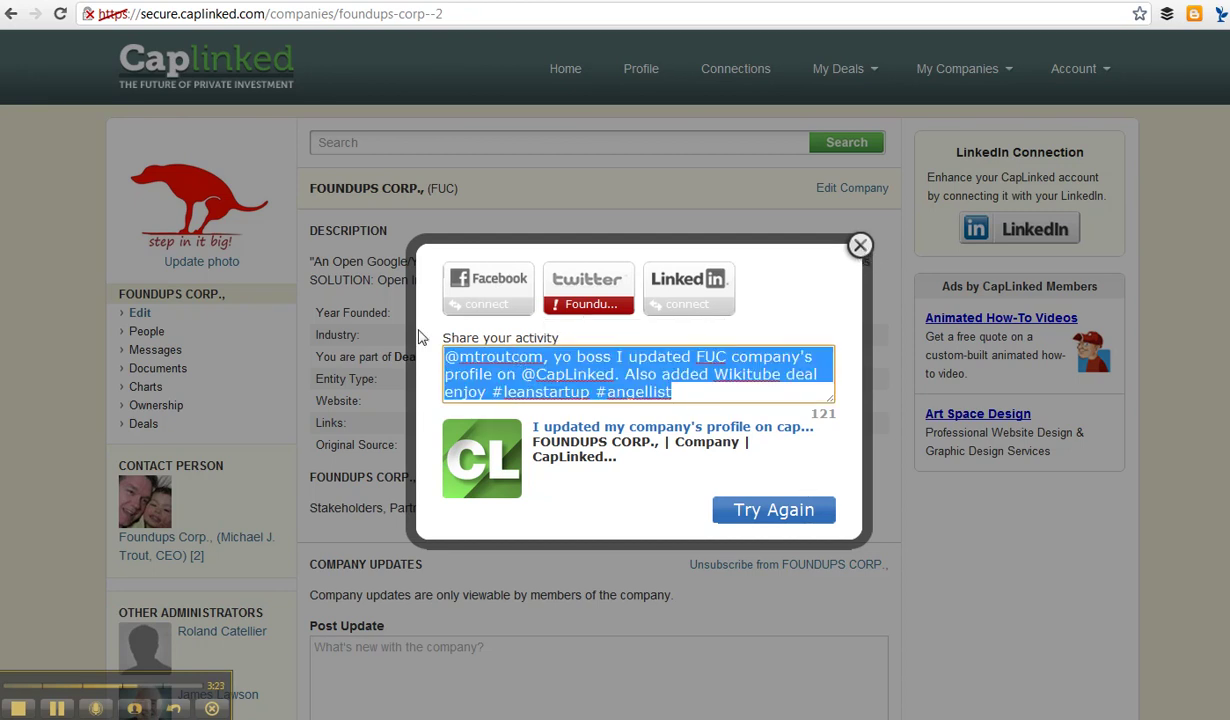
click(859, 245)
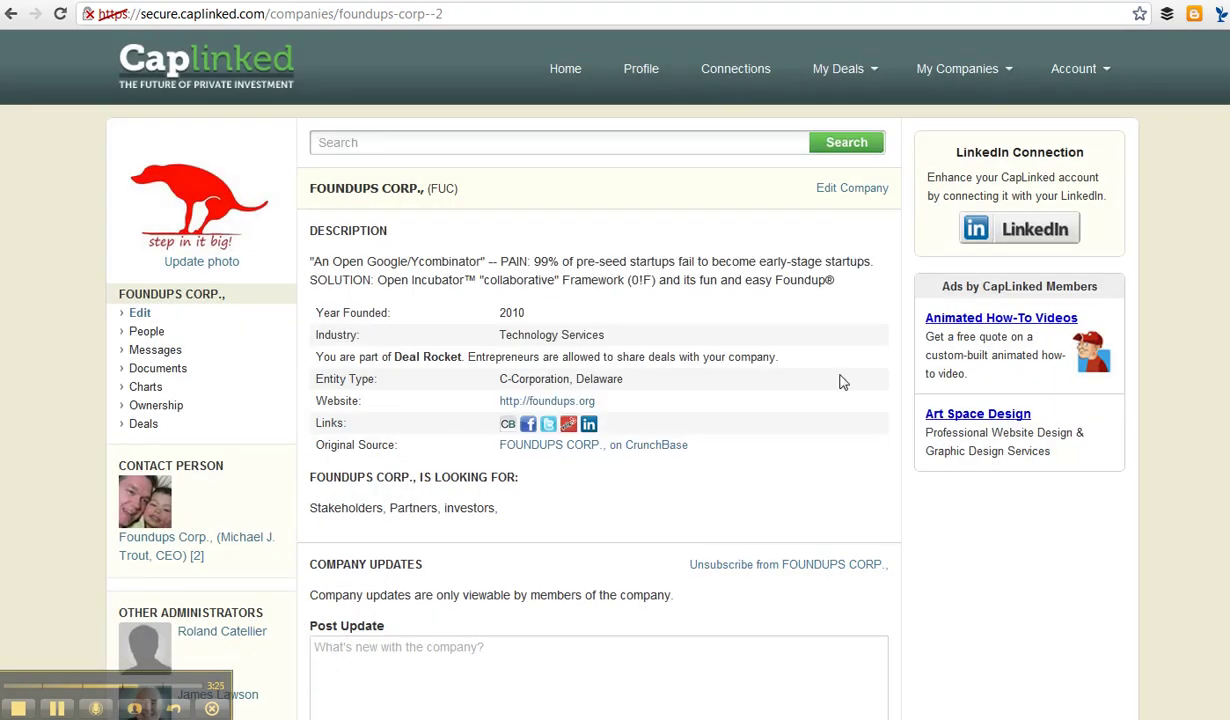
click(843, 196)
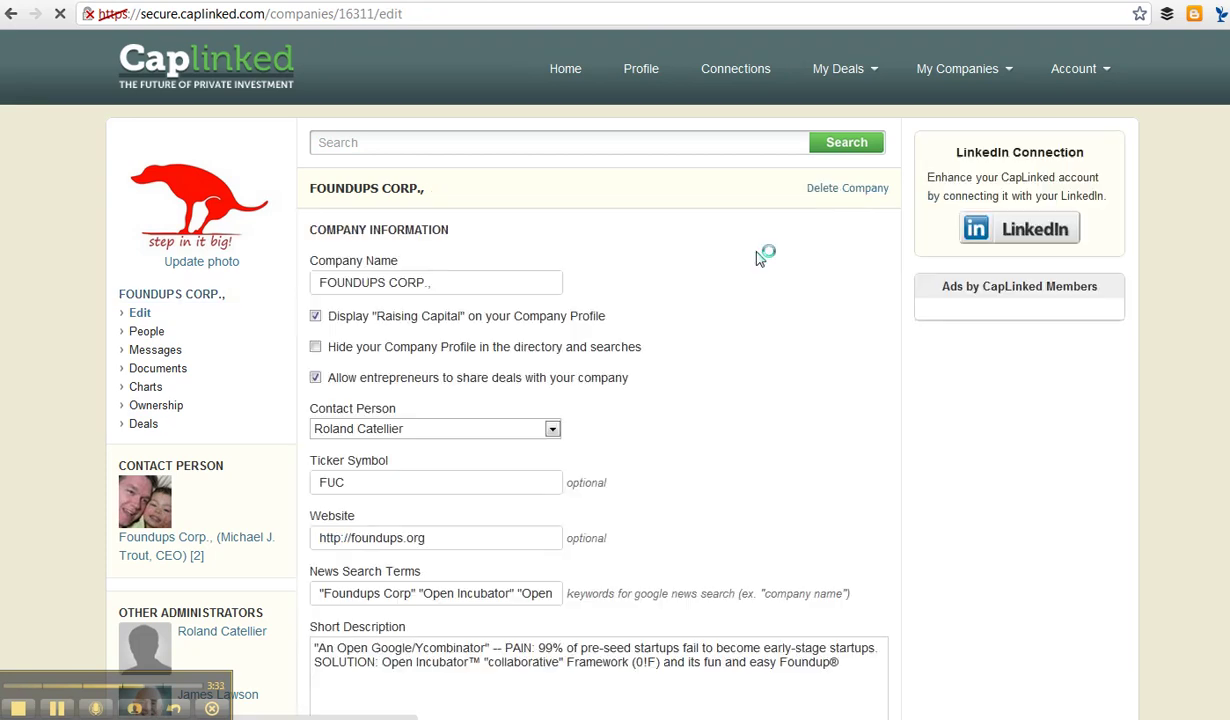
Set the Contact Person to the company's CEO entry.
click(410, 432)
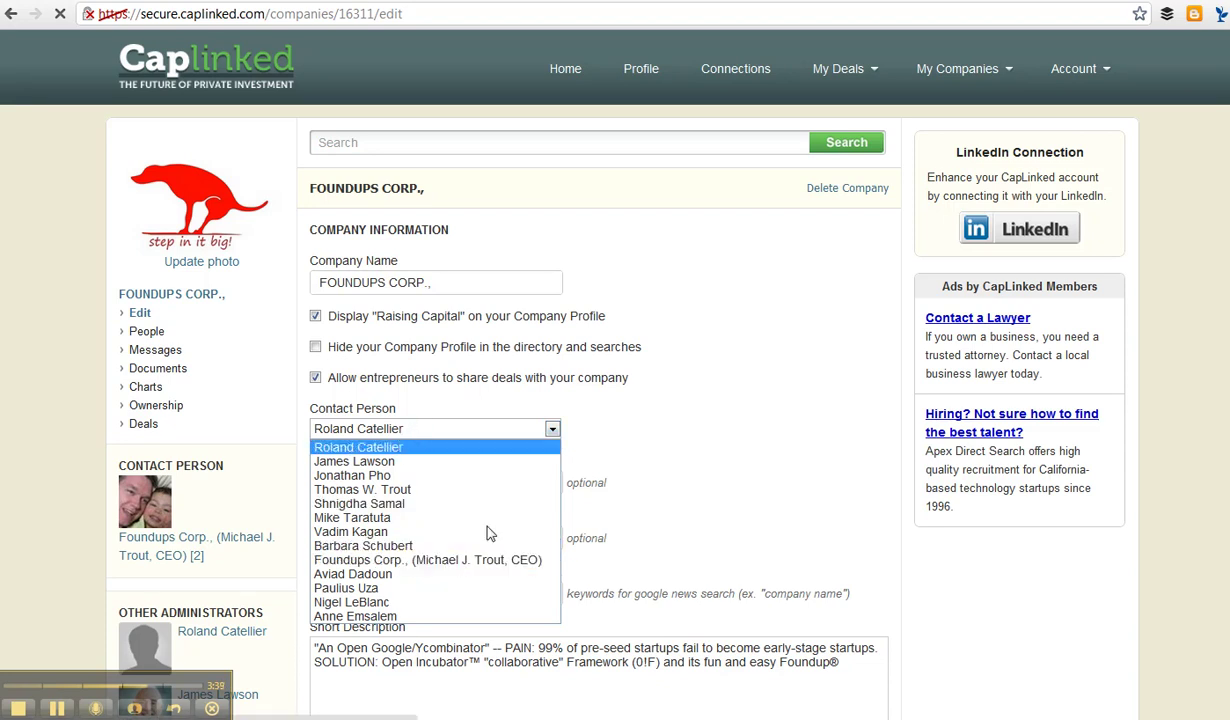
click(466, 562)
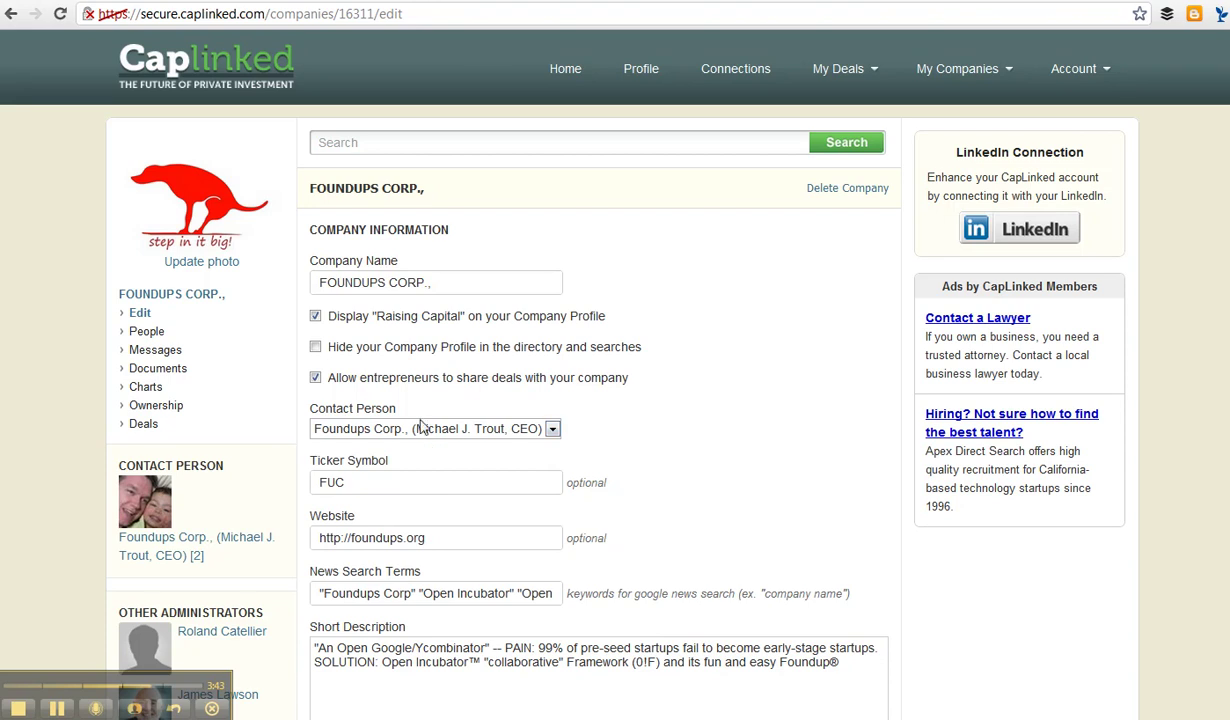
click(358, 429)
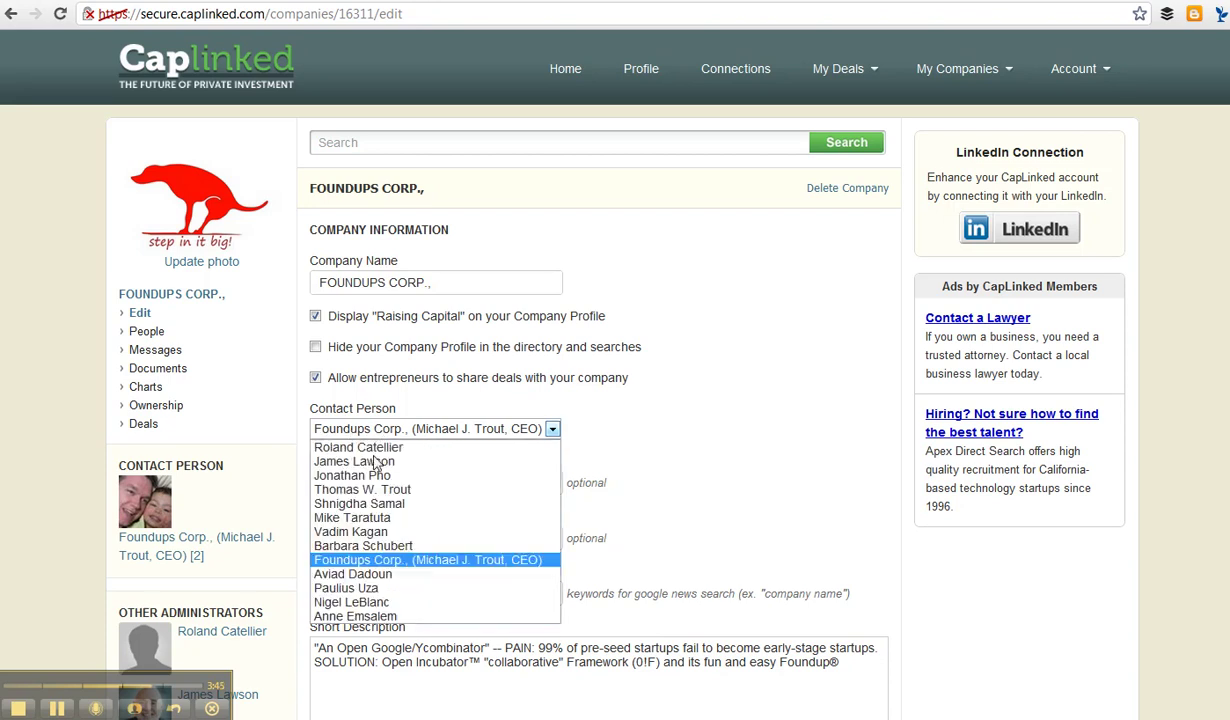
click(383, 562)
scroll(435, 508, down, 2)
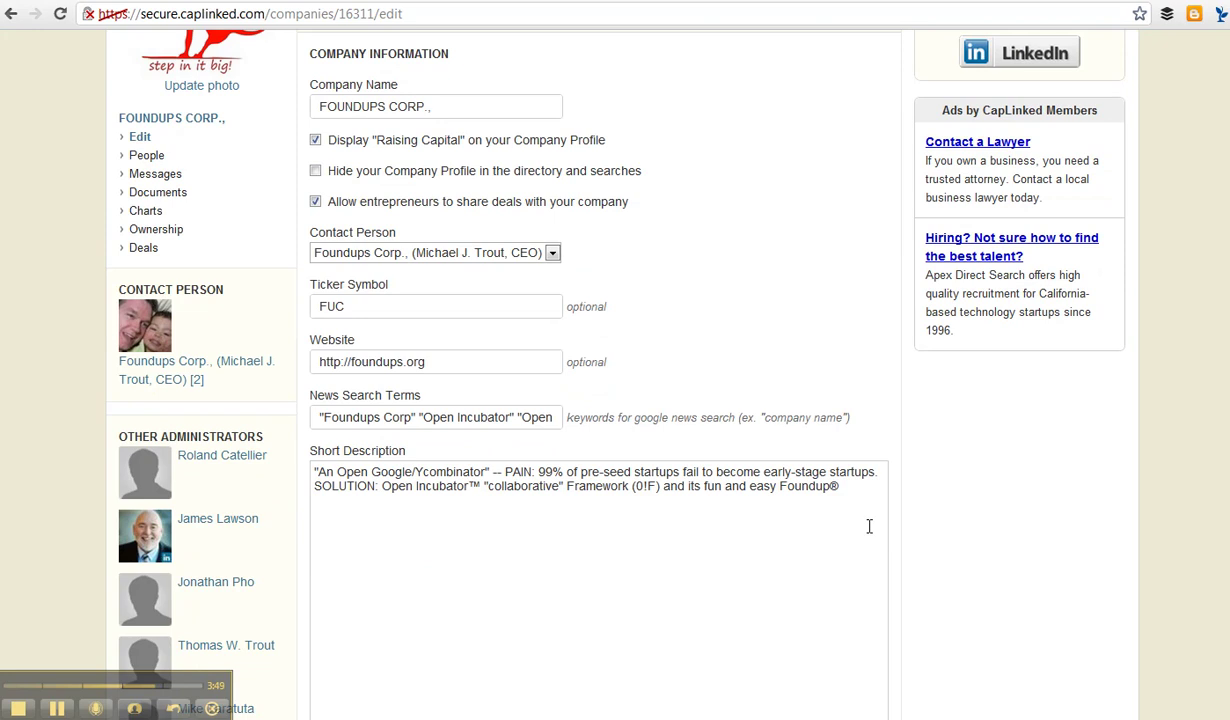
Append 'read O!F --' and the j.mp/investin short link from bitly to the Short Description.
text(Read)
key(BackSpace)
key(BackSpace)
key(BackSpace)
key(BackSpace)
key(BackSpace)
text(ready)
key(BackSpace)
text(O!F --)
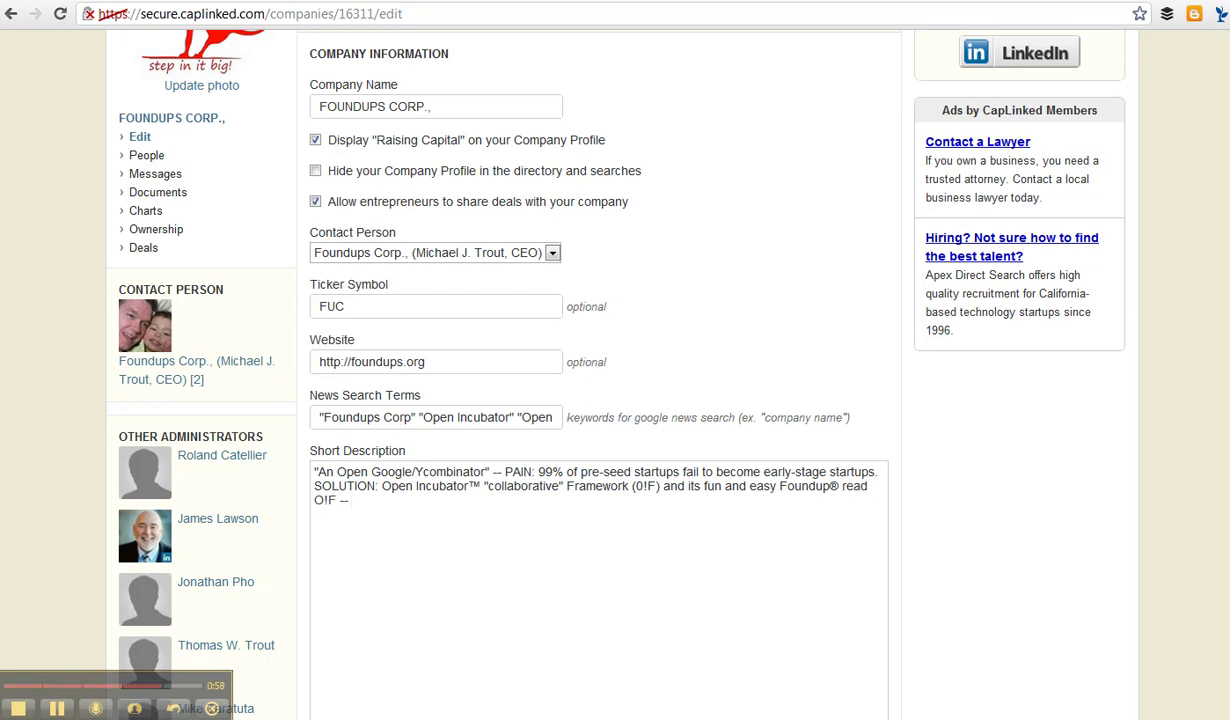
key(ctrl+Tab)
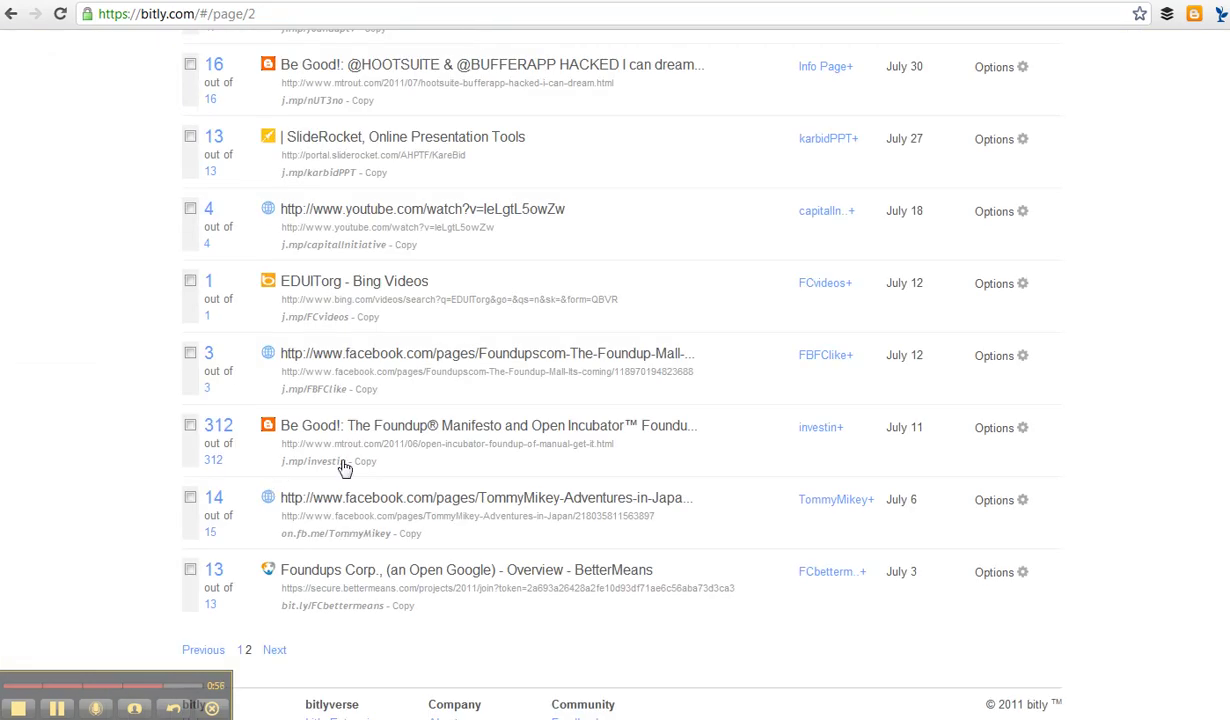
click(365, 461)
key(ctrl+Tab)
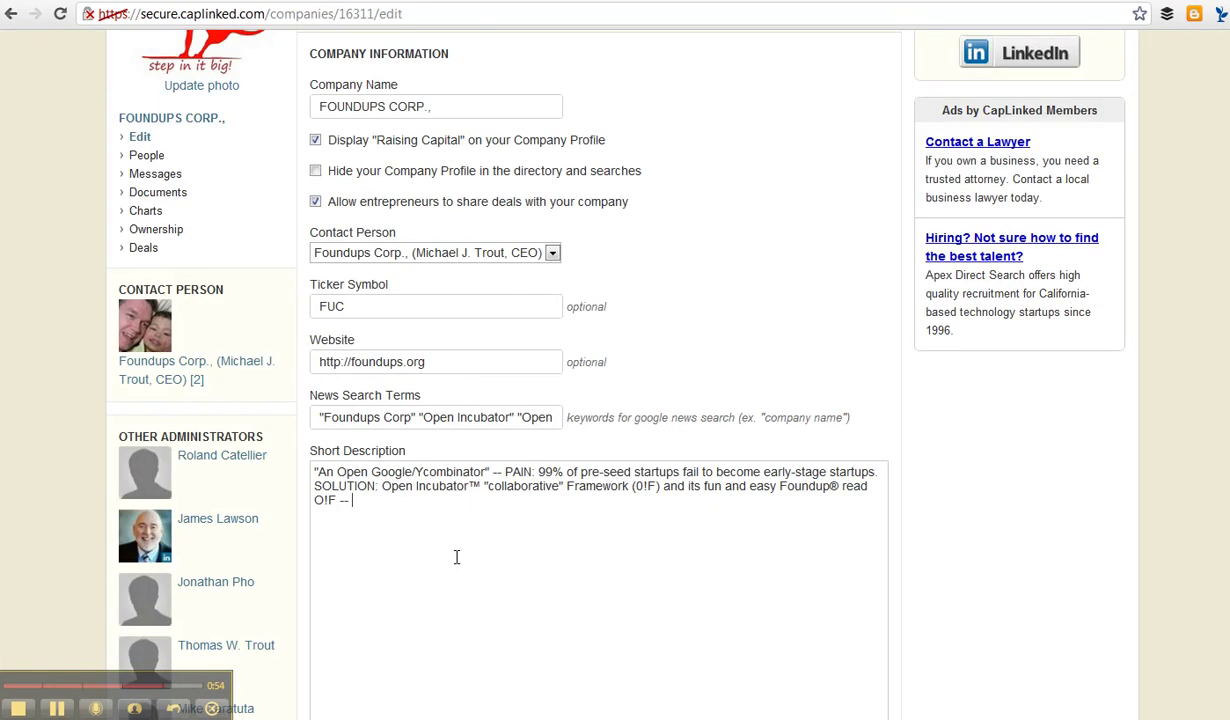
text(http://j.mp/investin)
scroll(437, 630, down, 10)
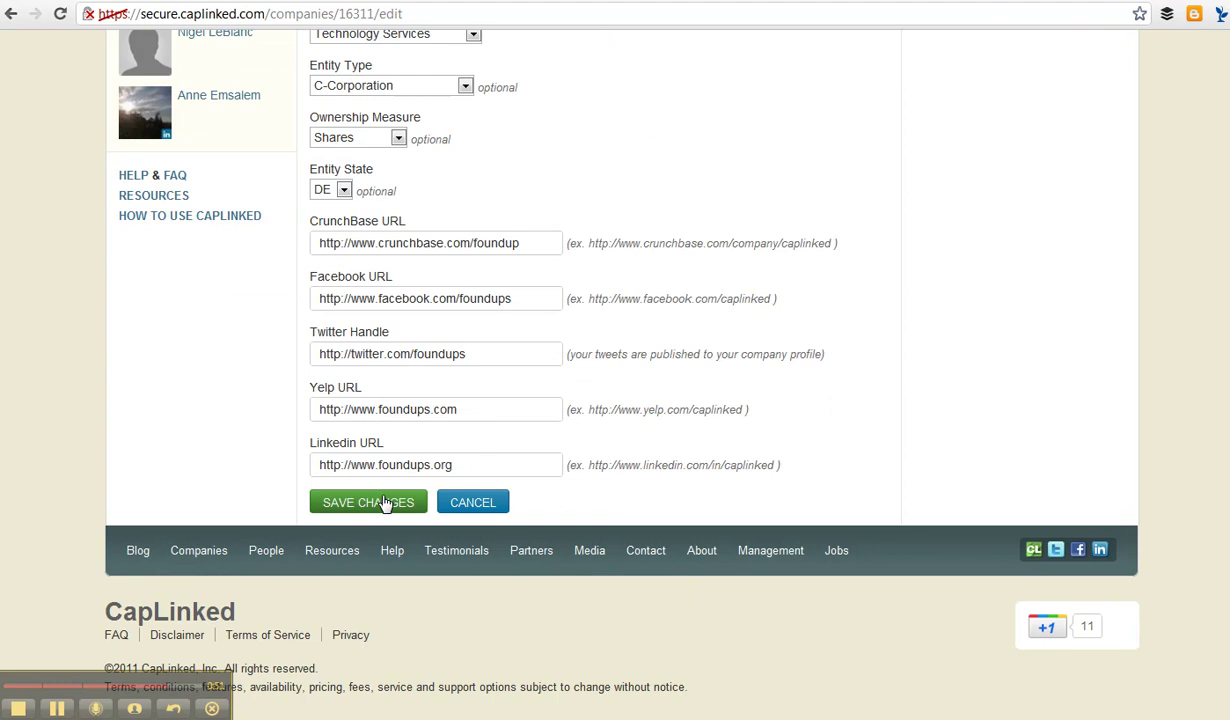
Save the FOUNDUPS CORP. profile edits and scroll back up the reloaded company page.
click(386, 503)
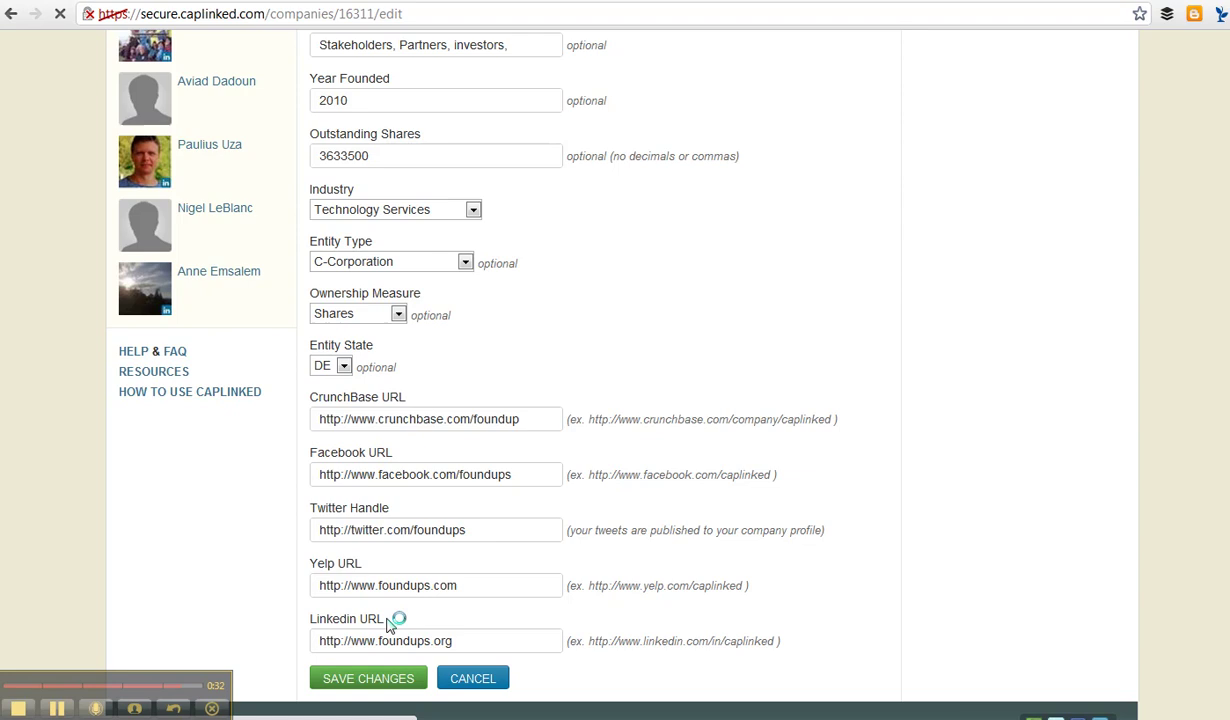
scroll(390, 625, up, 2)
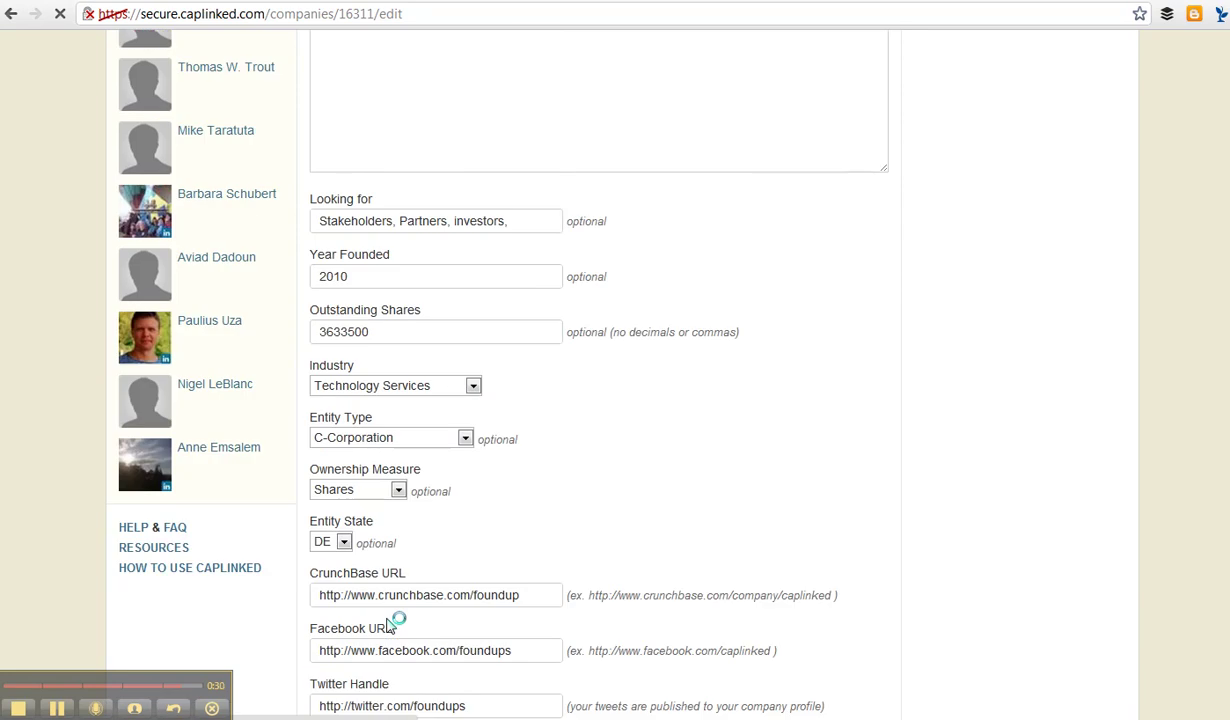
scroll(390, 625, up, 3)
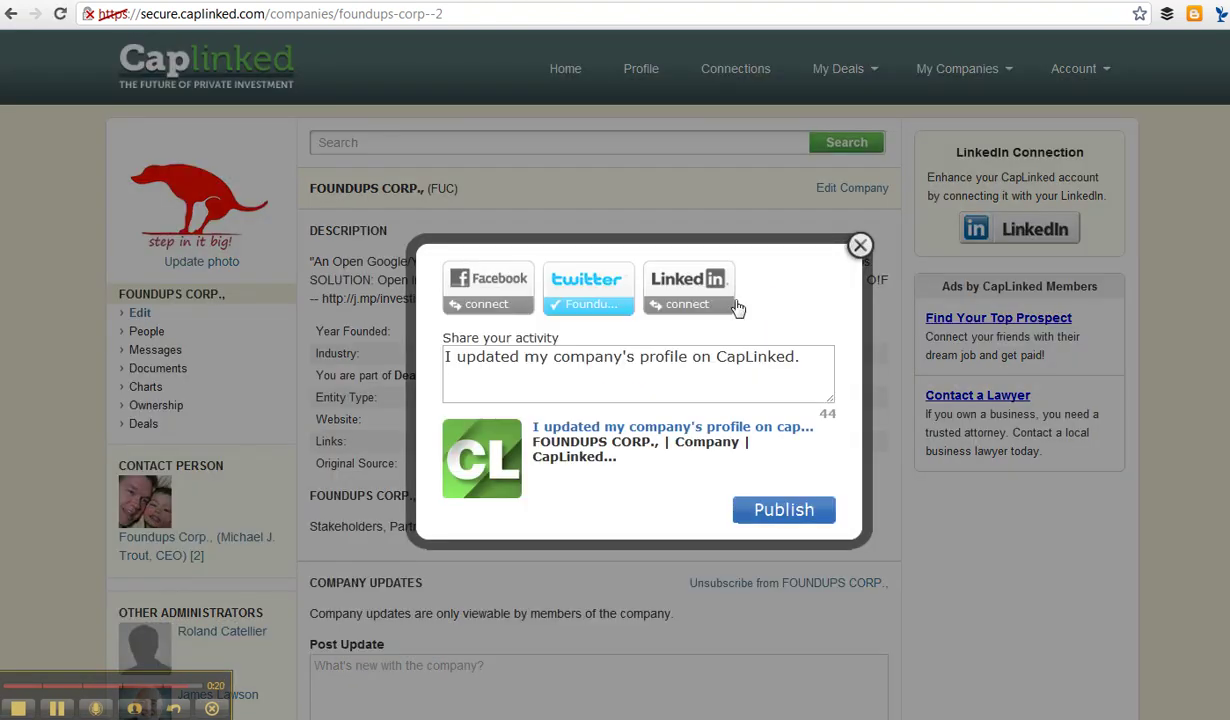
Enable Twitter sharing and replace the default share sentence with 'Made an update'.
click(578, 313)
click(579, 373)
triple_click(584, 367)
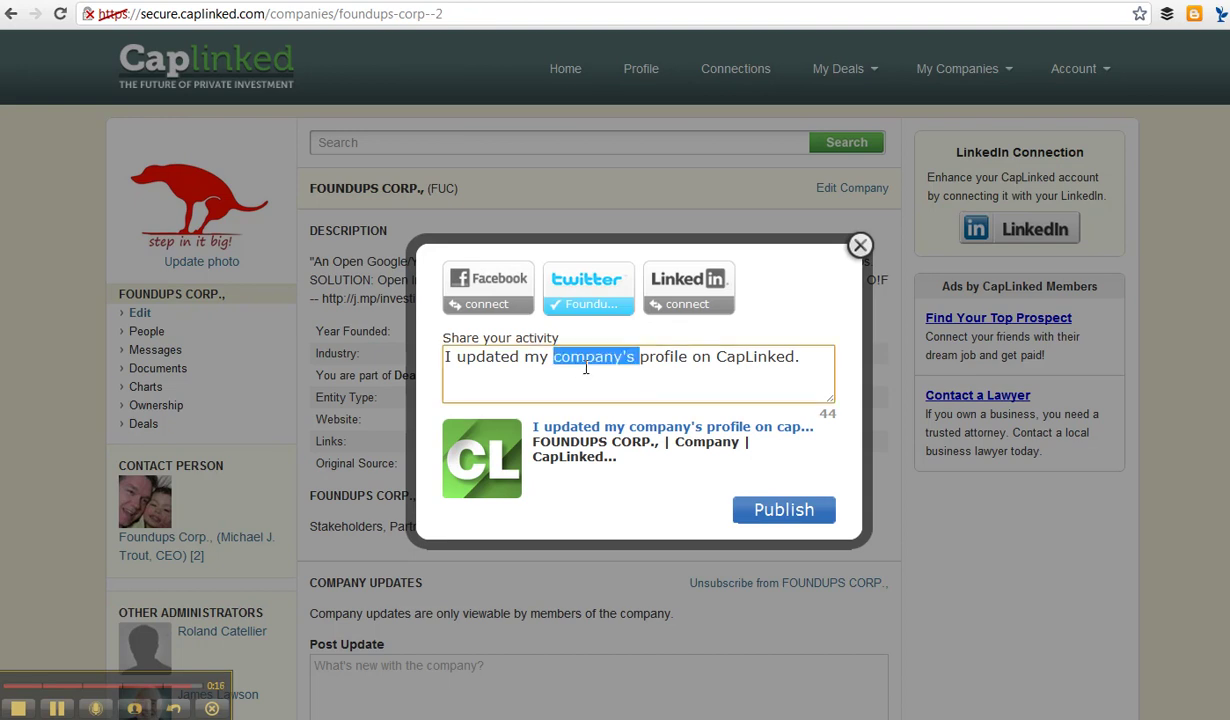
text(http://j.mp/investin)
drag(586, 357, 450, 367)
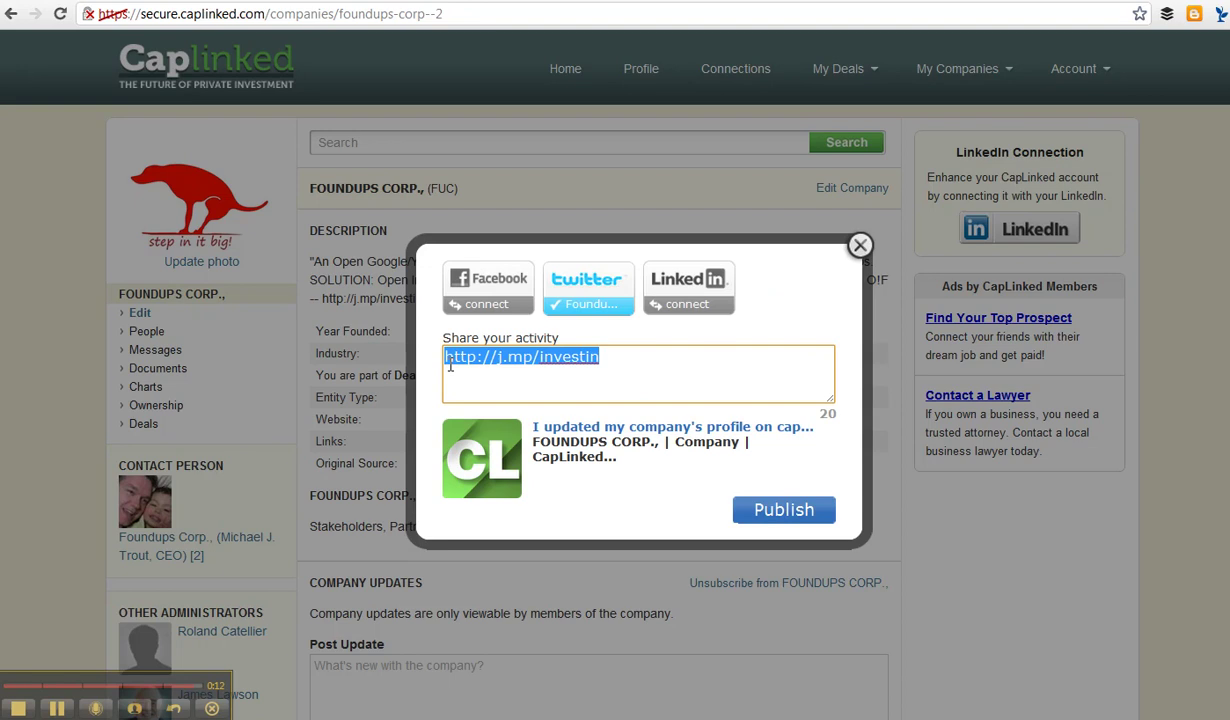
key(BackSpace)
text(Made an)
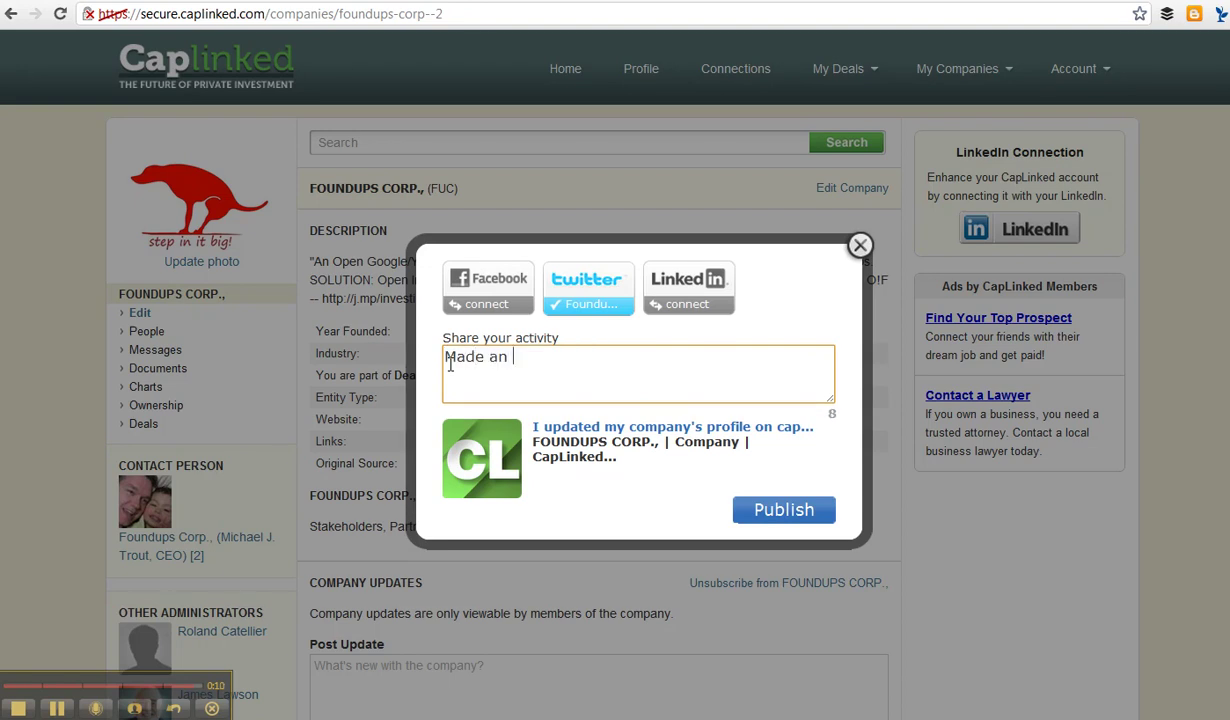
text( update)
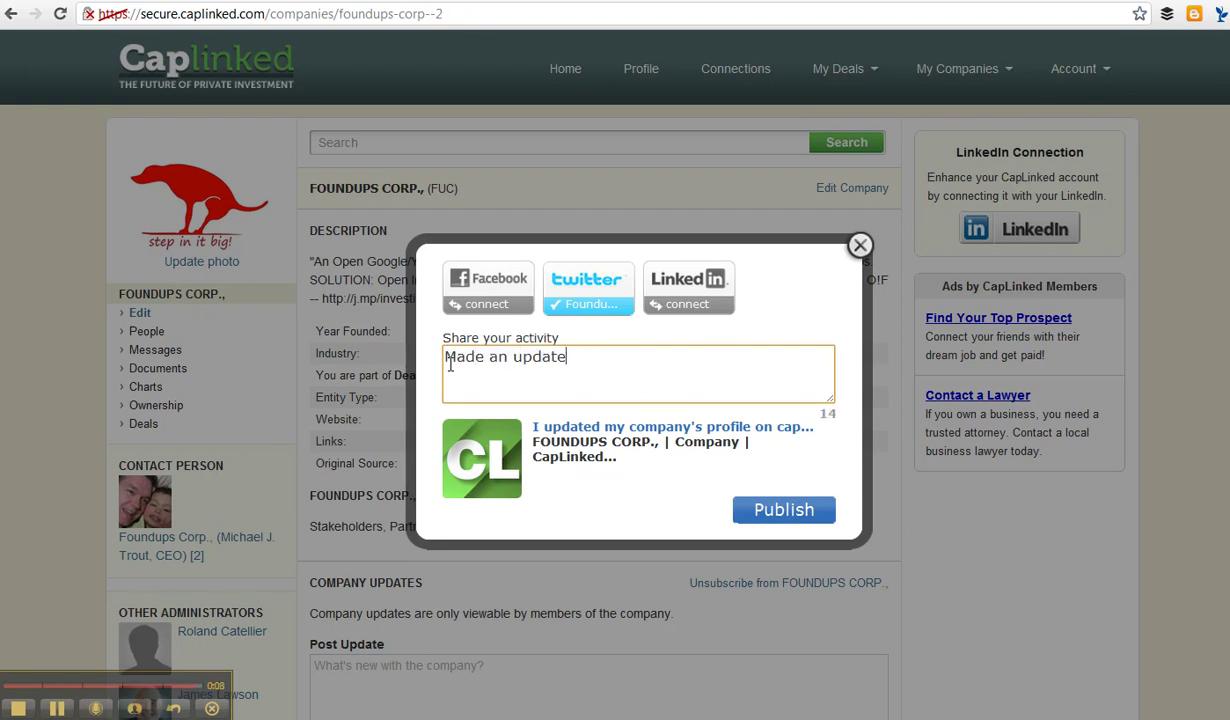